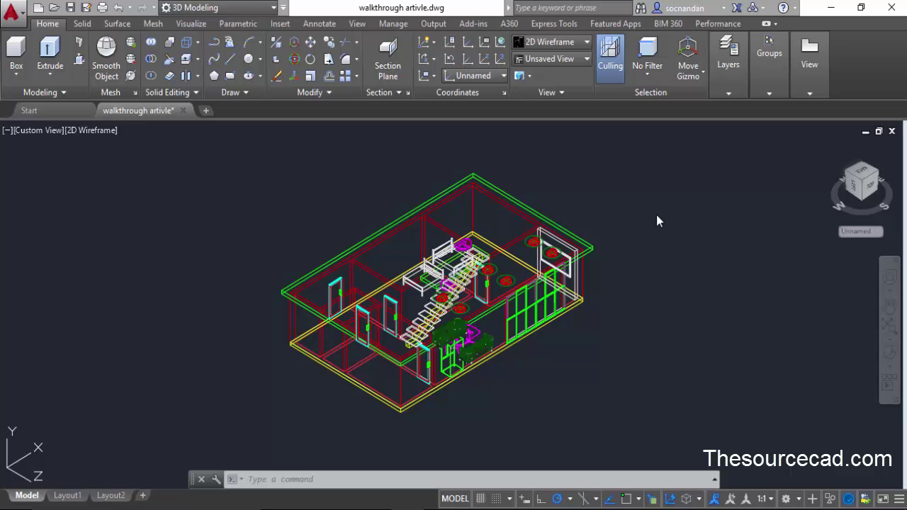
Step: Add the Animations panel to the Visualize tab through Show Panels
left_click(202, 26)
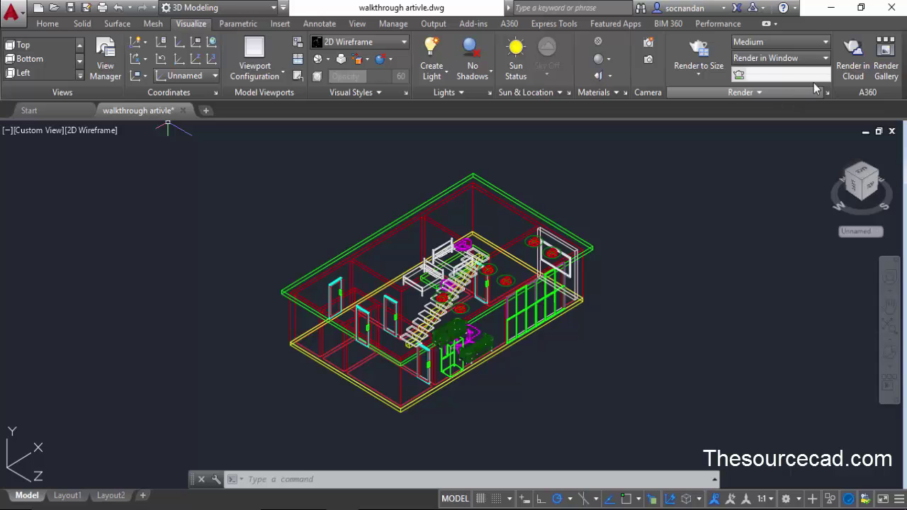
right_click(905, 49)
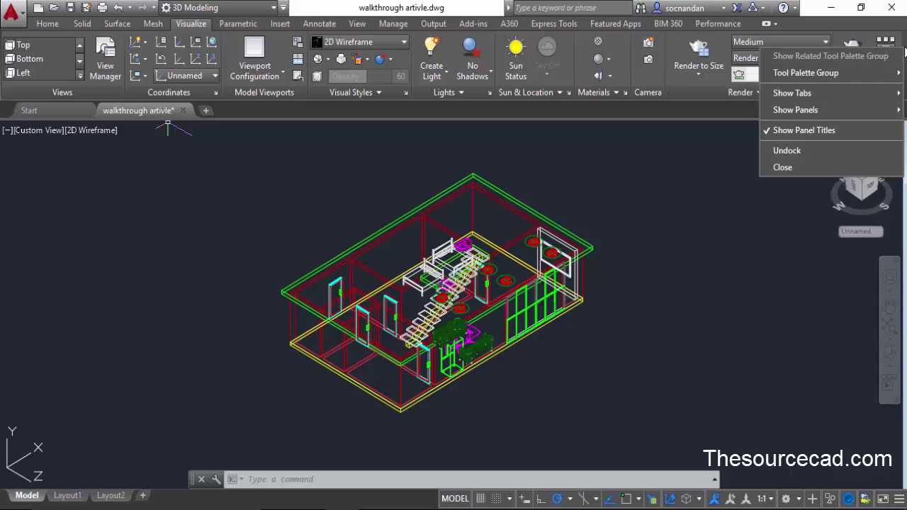
mouse_move(817, 116)
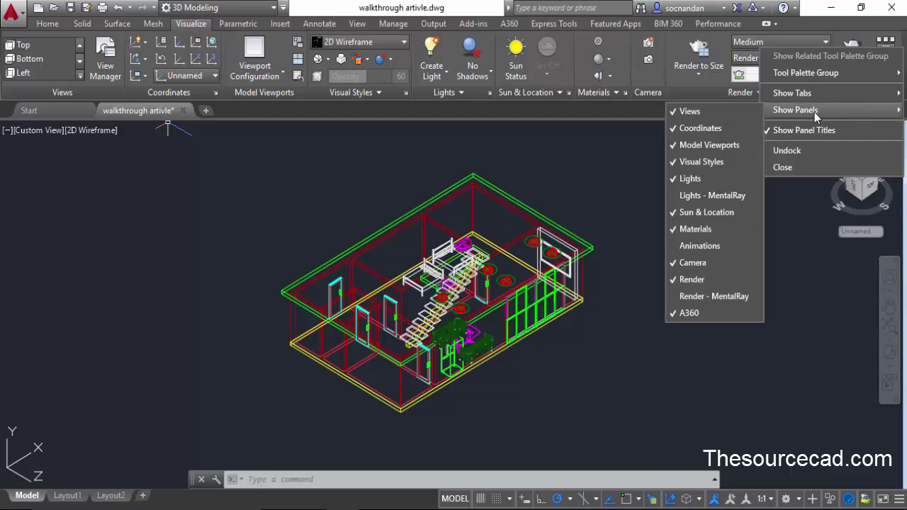
left_click(722, 248)
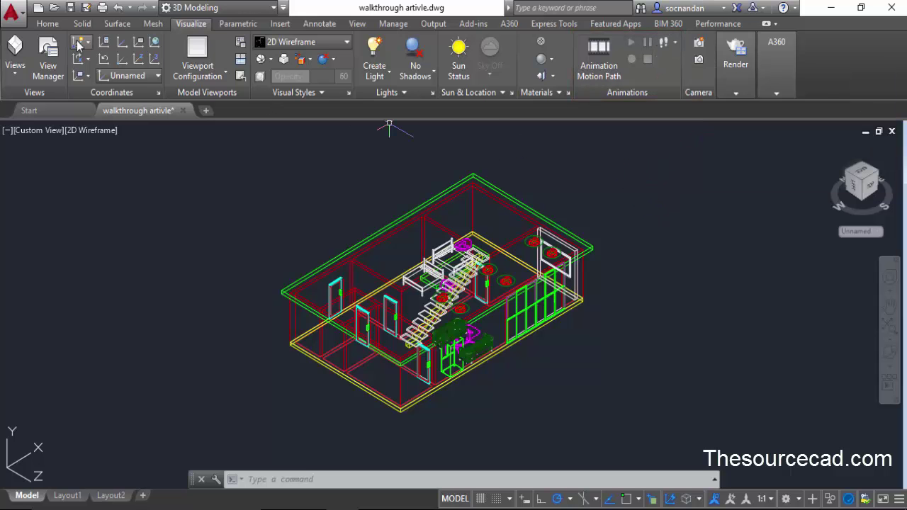
Step: Reset the UCS to World and switch to Top view
left_click(59, 27)
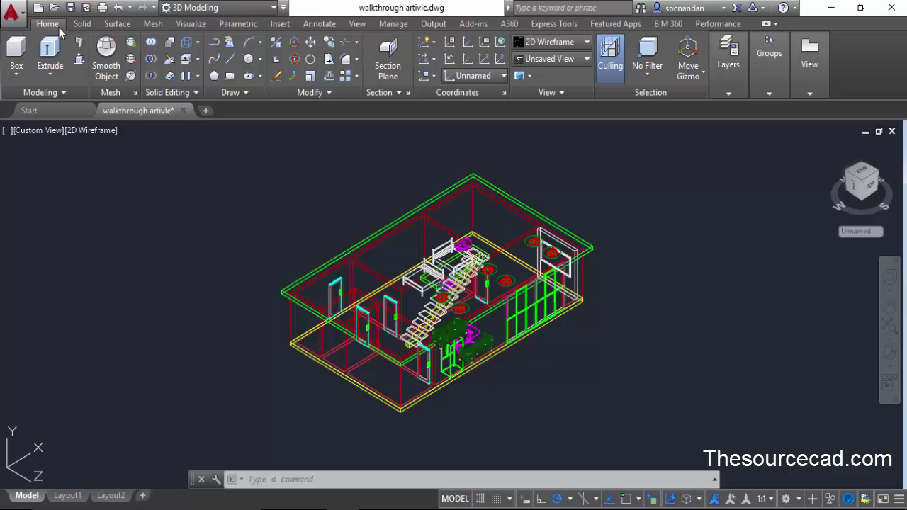
left_click(503, 41)
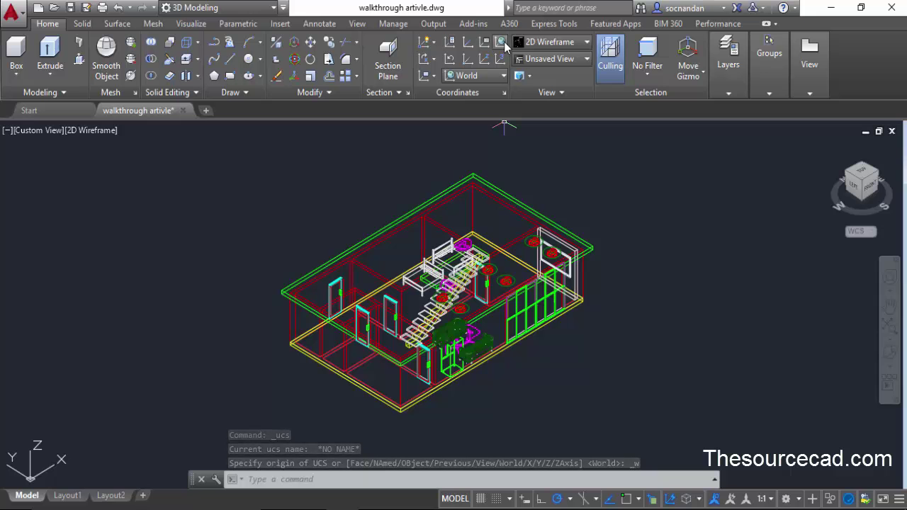
left_click(867, 176)
left_click(867, 175)
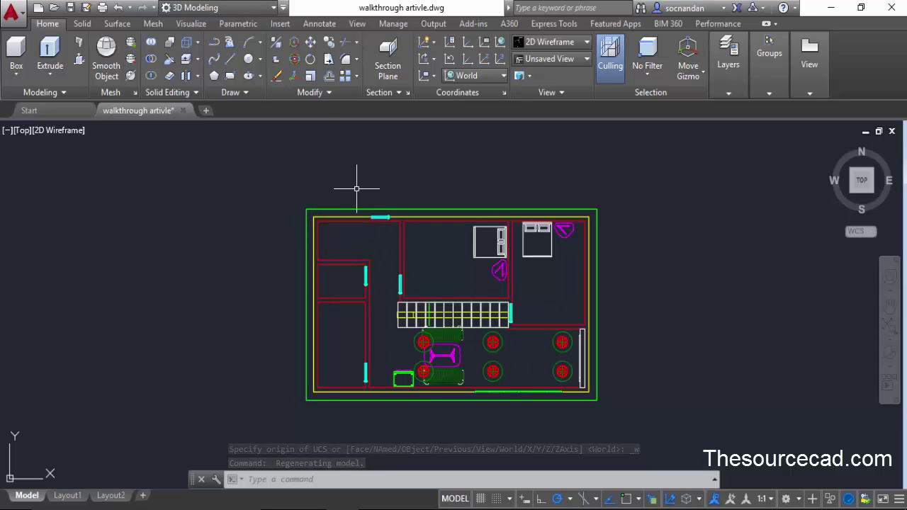
Step: With Dynamic UCS off, draw a zigzag PLINE from the upper-left room, looping below the house
left_click(216, 60)
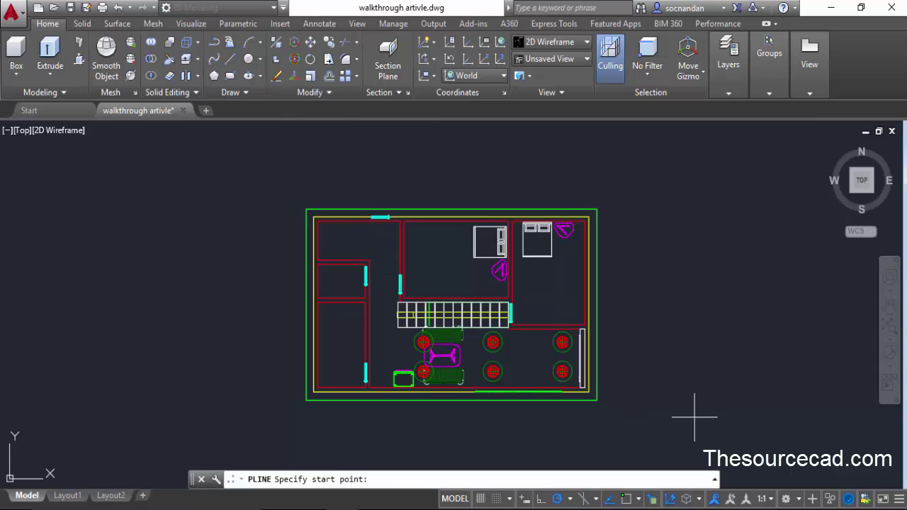
left_click(669, 499)
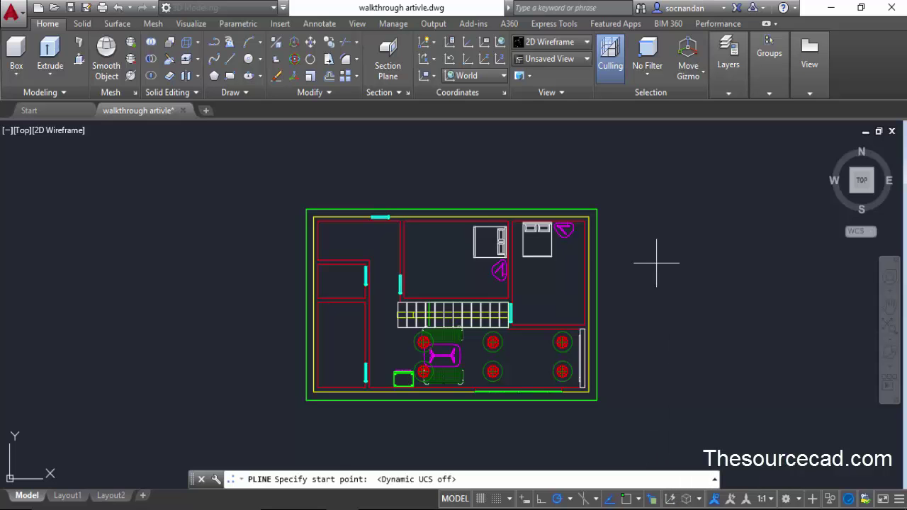
left_click(365, 240)
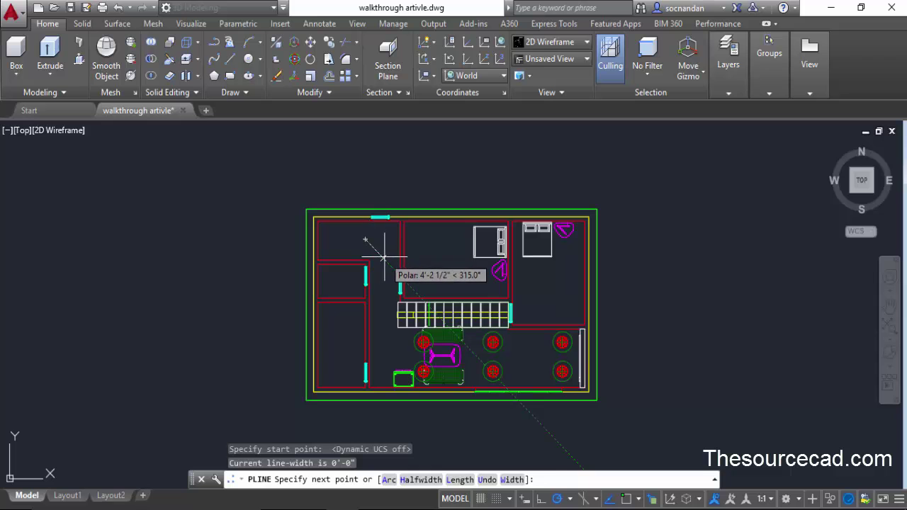
left_click(383, 258)
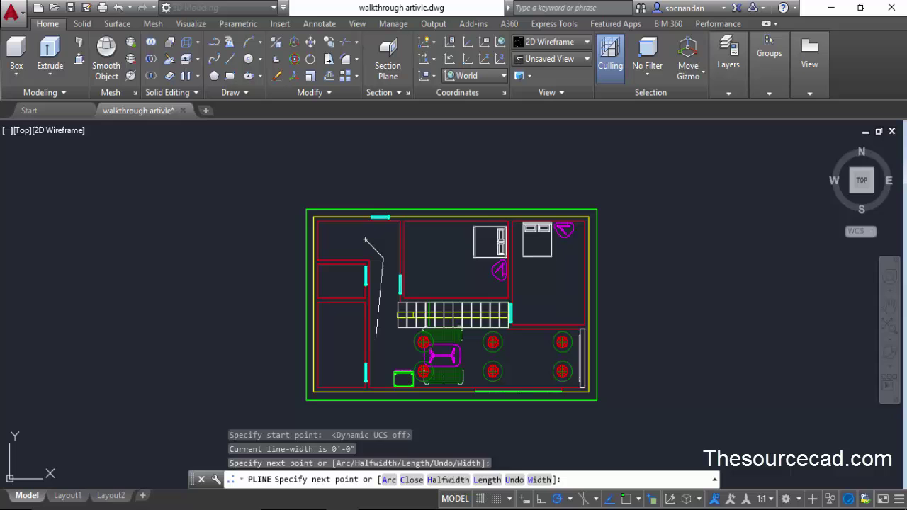
left_click(376, 338)
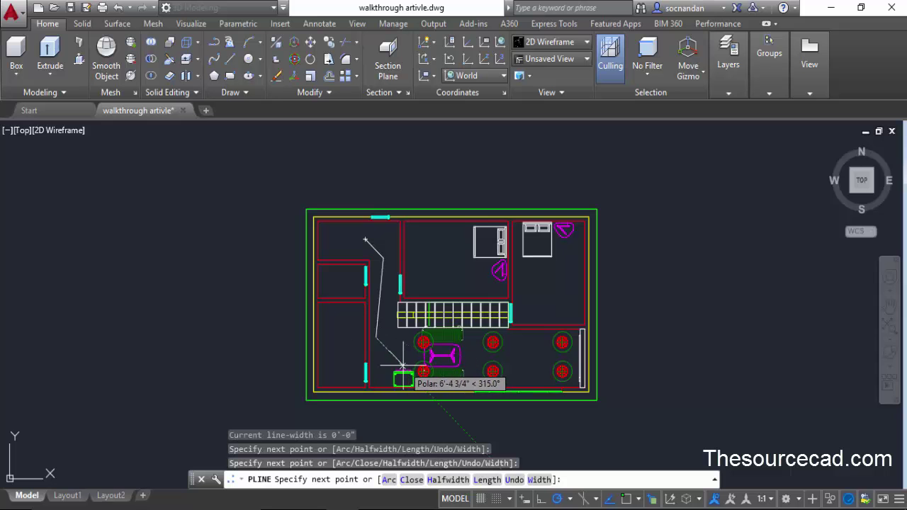
left_click(403, 364)
left_click(482, 338)
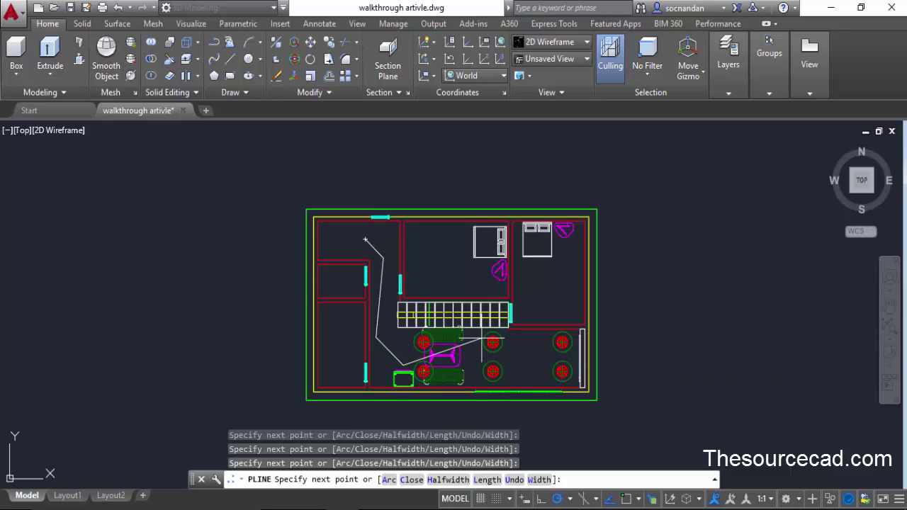
left_click(555, 368)
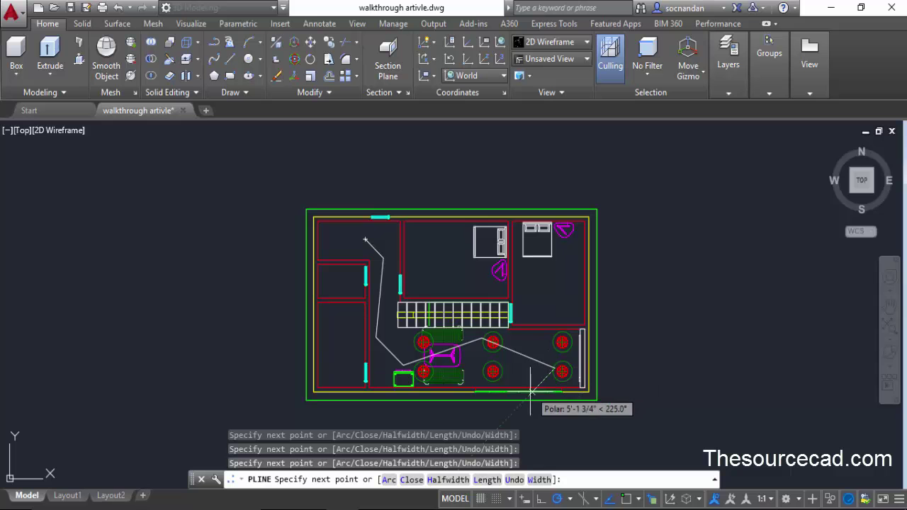
middle_click_drag(526, 400, 516, 345)
left_click(512, 369)
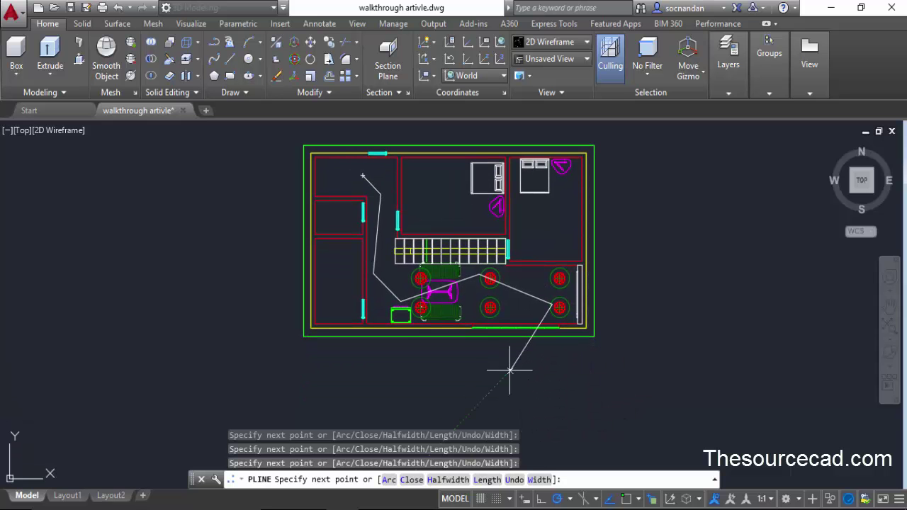
left_click(445, 380)
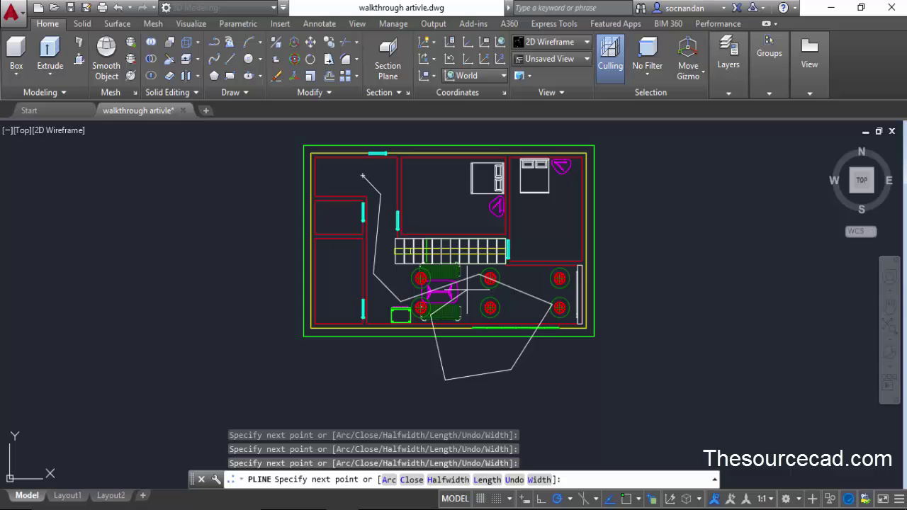
key("Return")
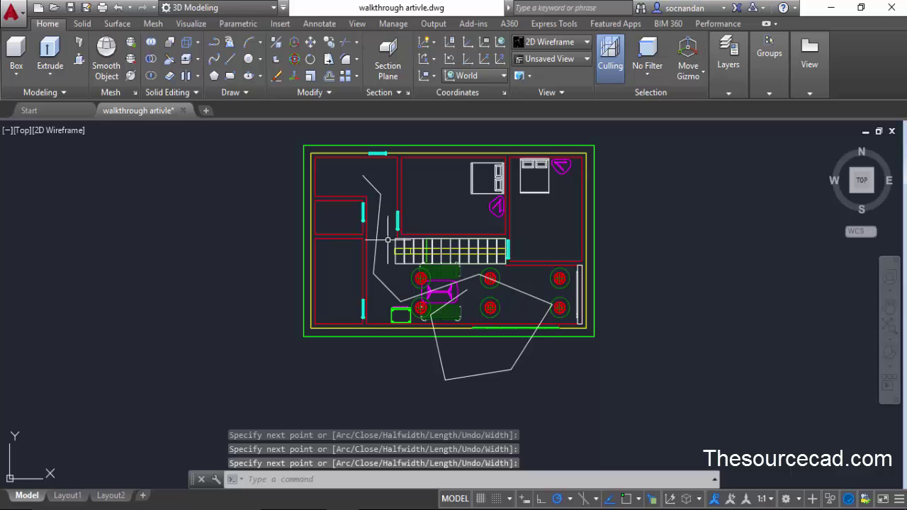
Step: Fillet every path polyline corner with a 2' radius, then switch to Front view
left_click(345, 59)
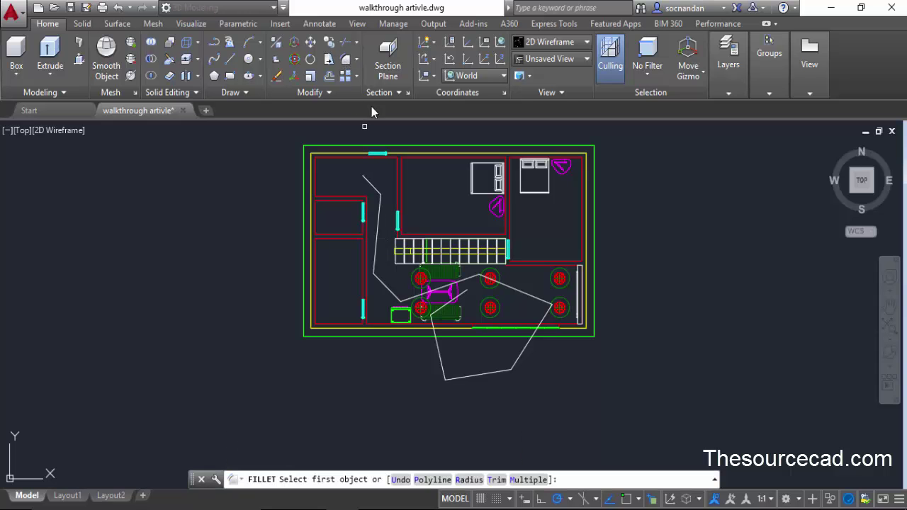
left_click(469, 480)
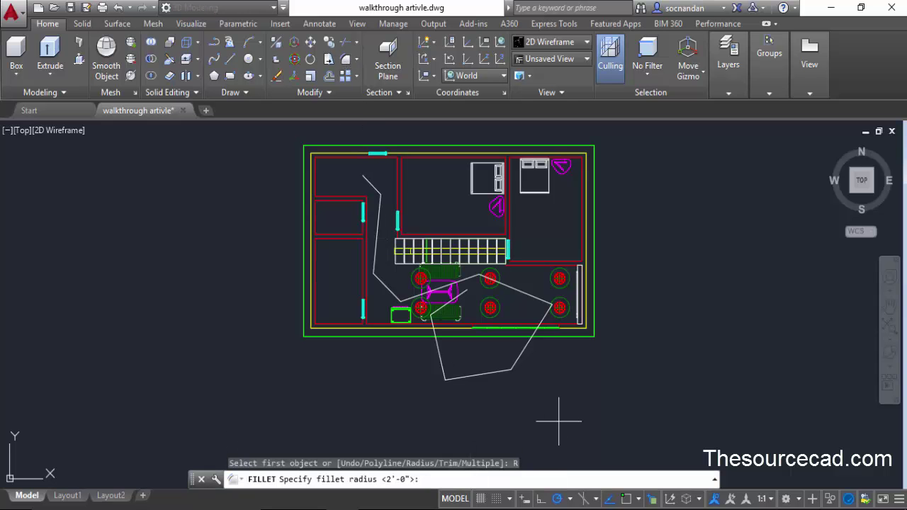
type("2'")
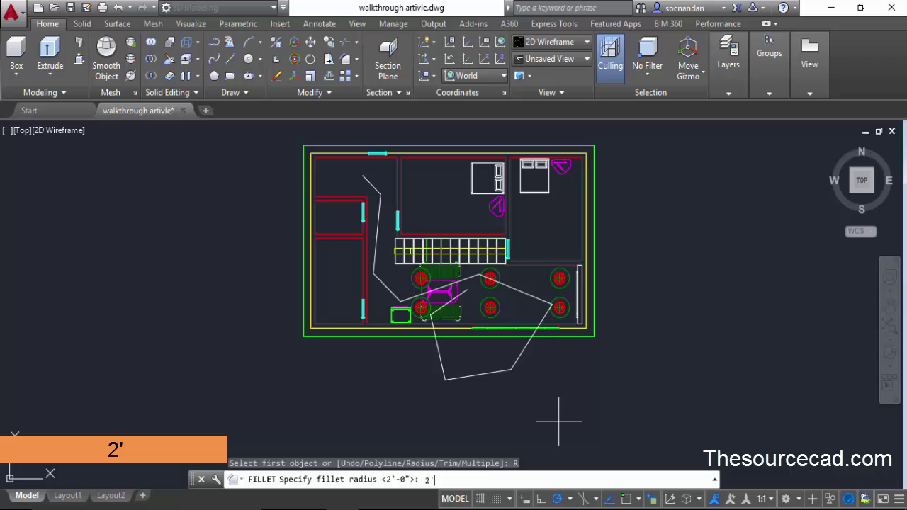
key("Return")
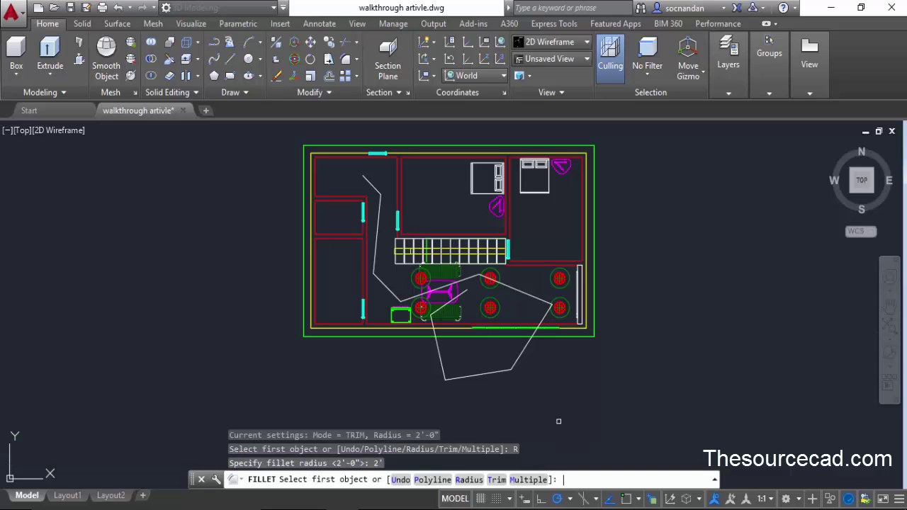
left_click(432, 479)
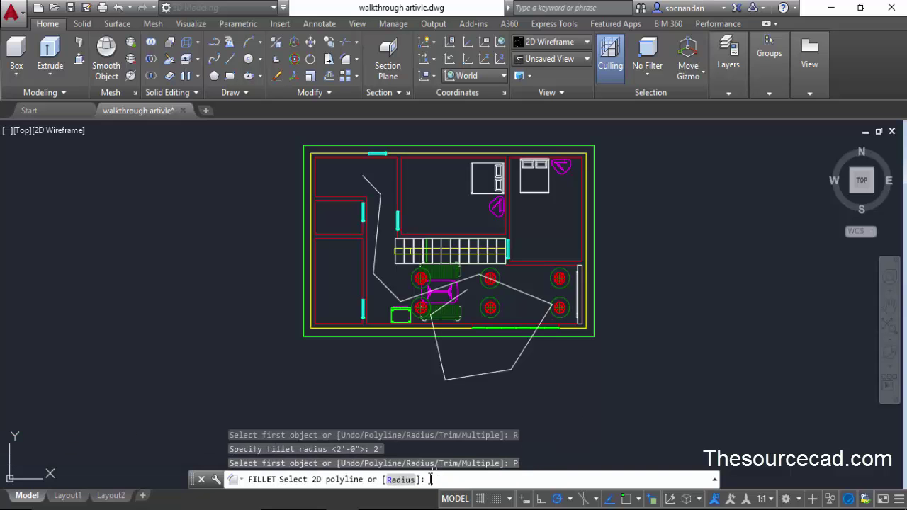
left_click(472, 378)
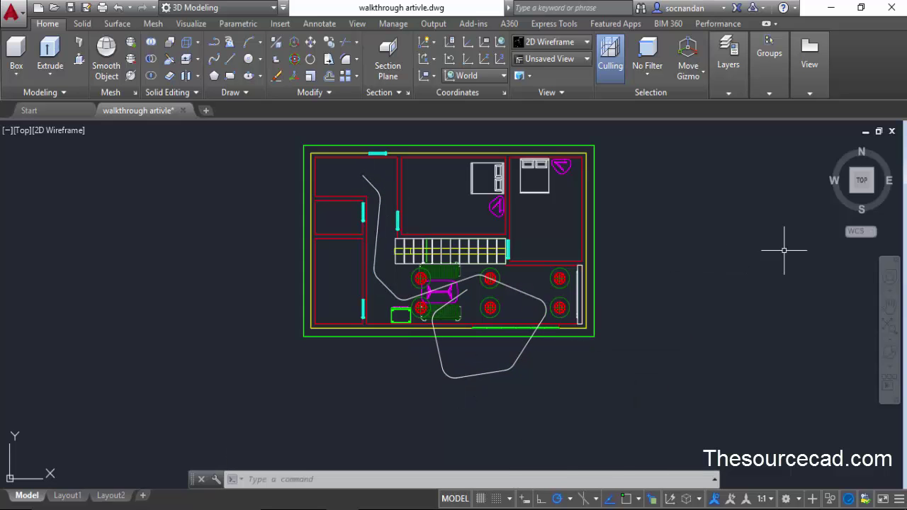
mouse_move(863, 205)
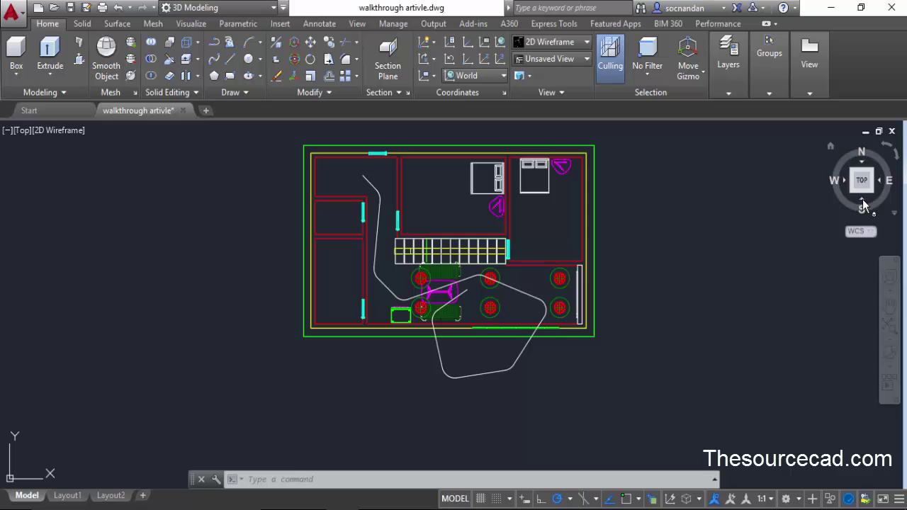
left_click(863, 202)
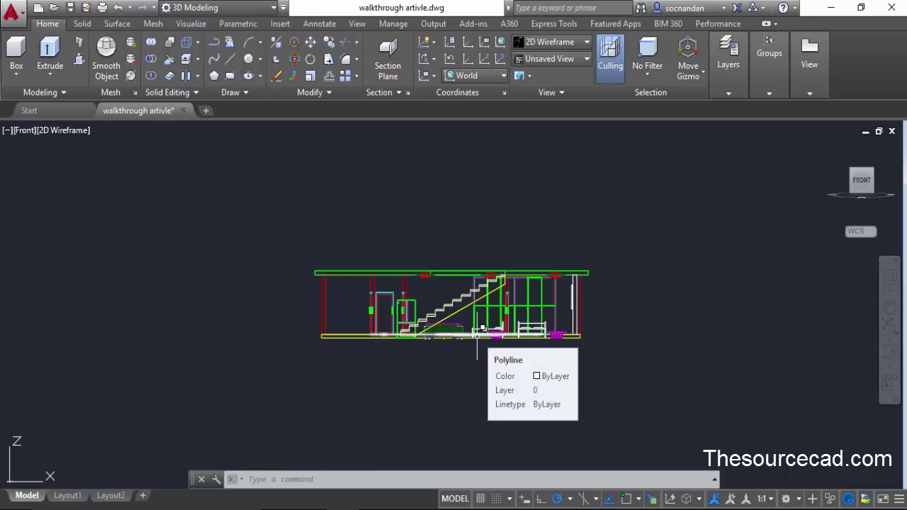
Step: Lift the path polyline 6' up to eye level with MOVE
left_click(889, 352)
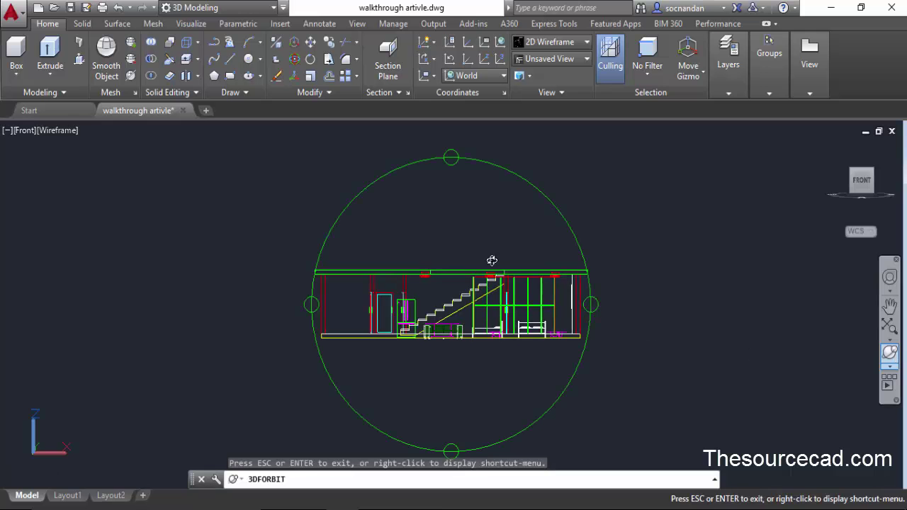
left_click_drag(492, 261, 529, 208)
right_click(537, 203)
left_click(563, 205)
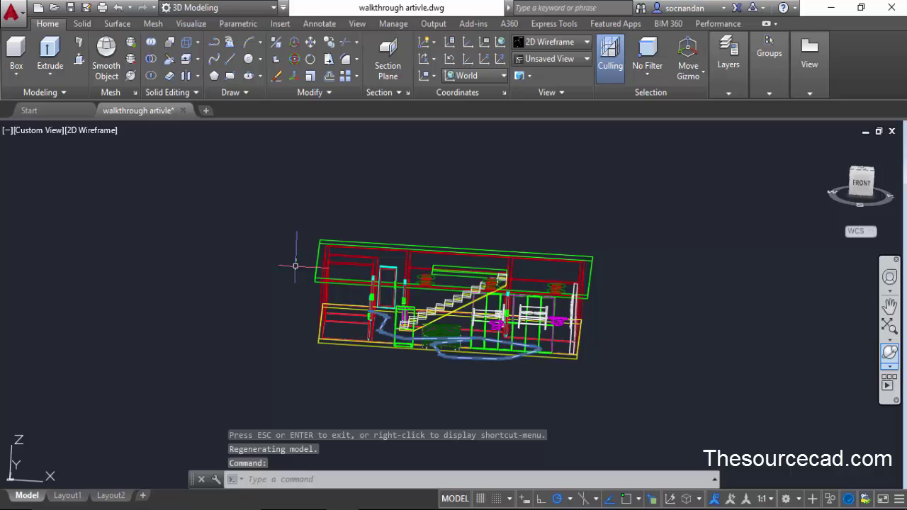
left_click(310, 43)
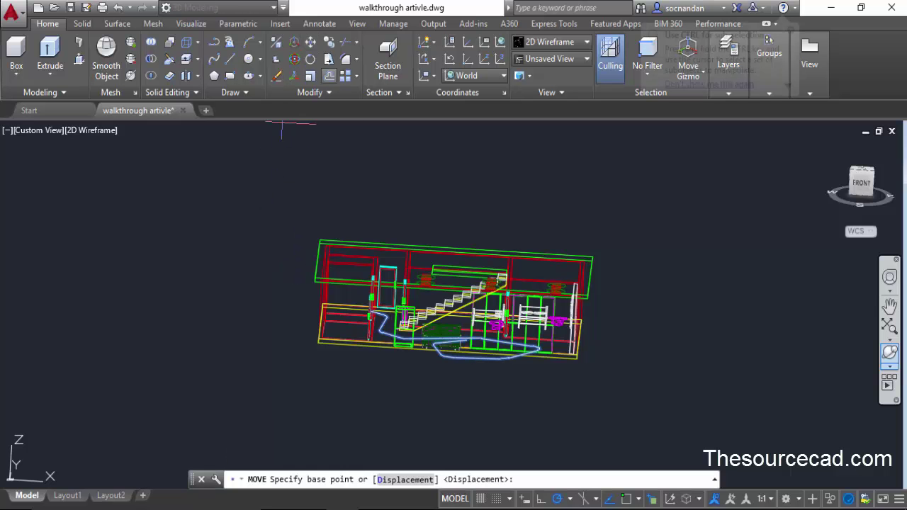
left_click(623, 349)
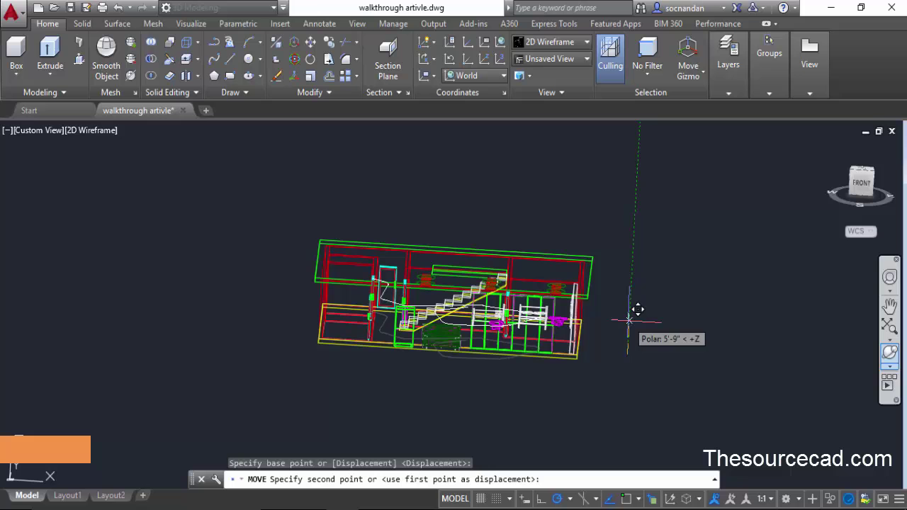
type("6")
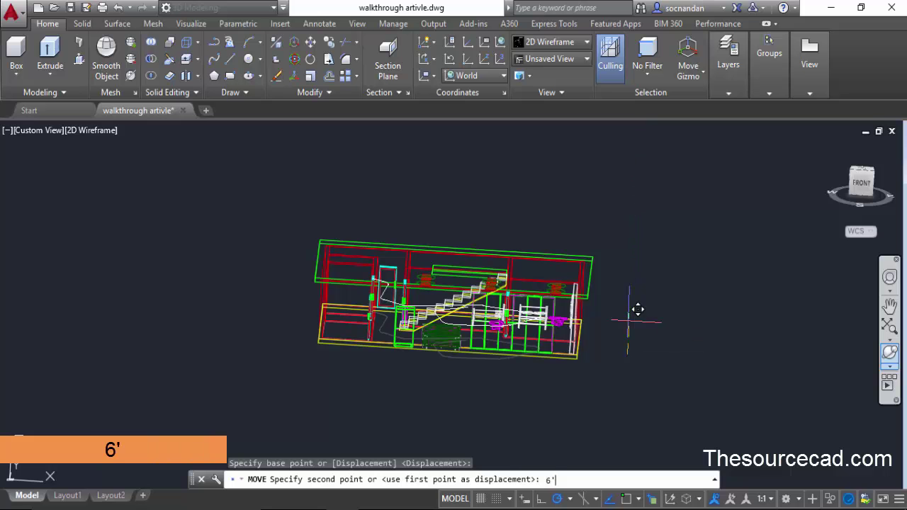
type("'")
key("Return")
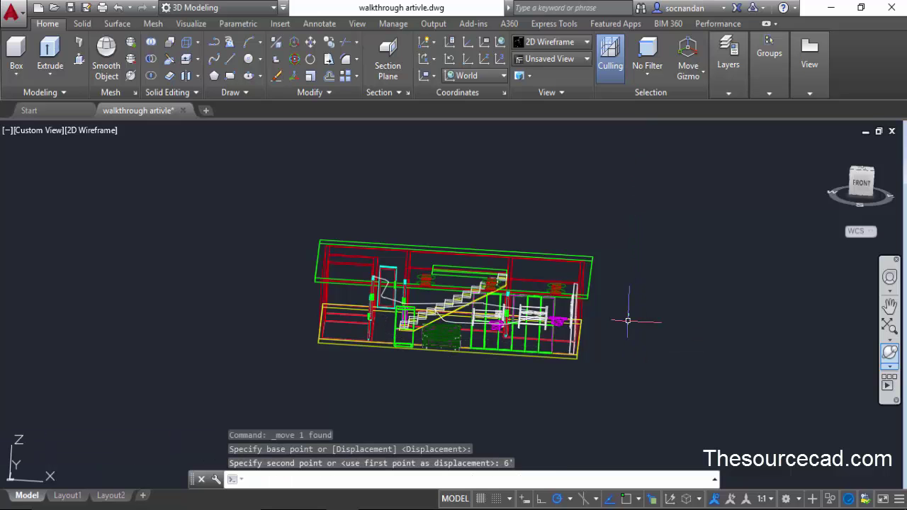
Step: View the house from the front, zoom in, and align the UCS to the view
left_click(861, 182)
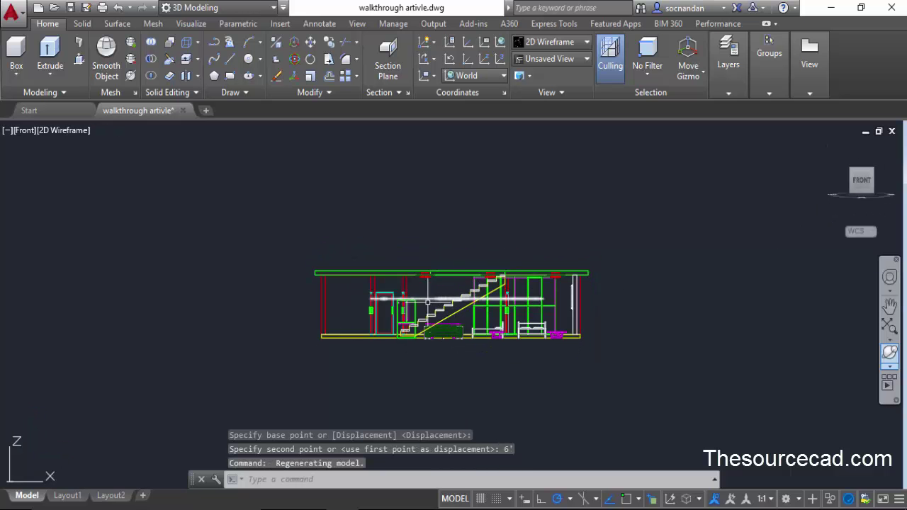
scroll(428, 301, "up", 2)
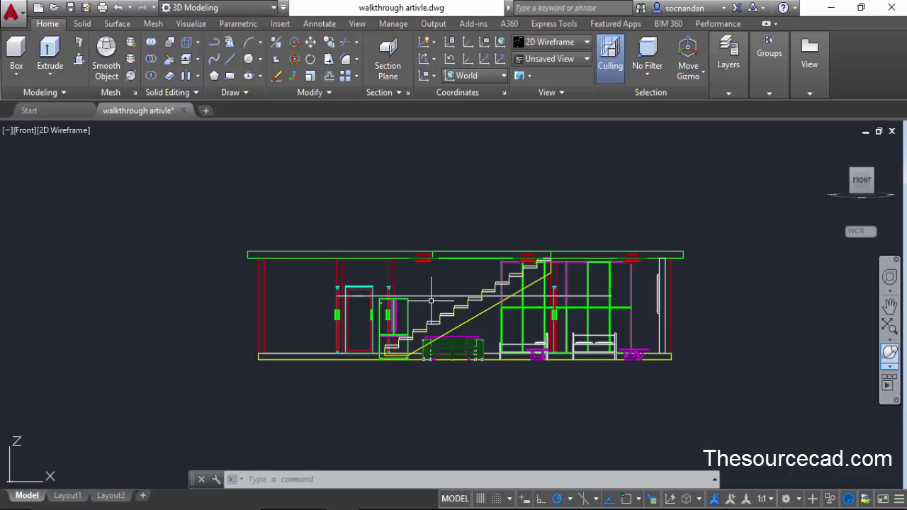
left_click(430, 298)
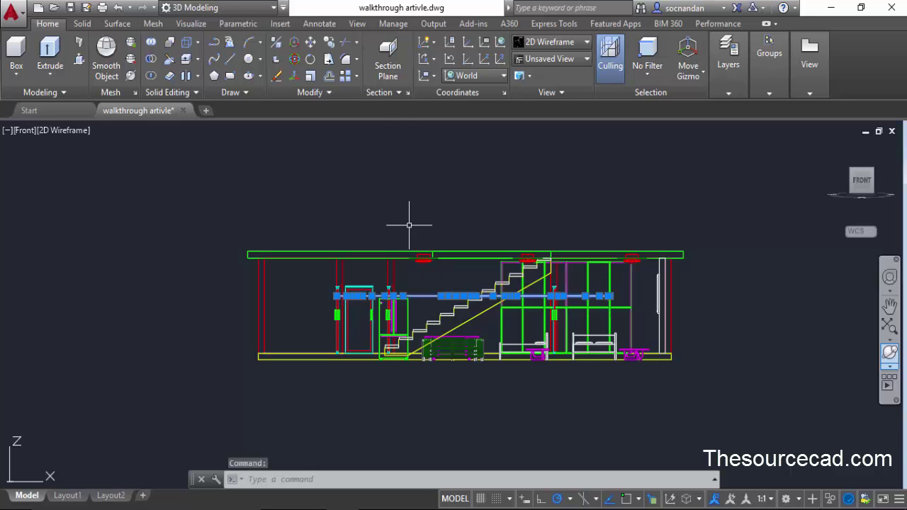
left_click(309, 44)
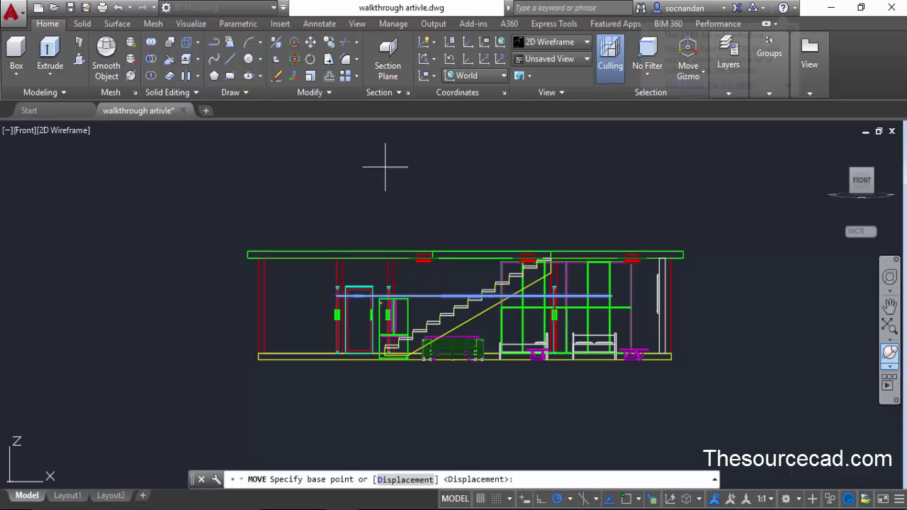
left_click(450, 173)
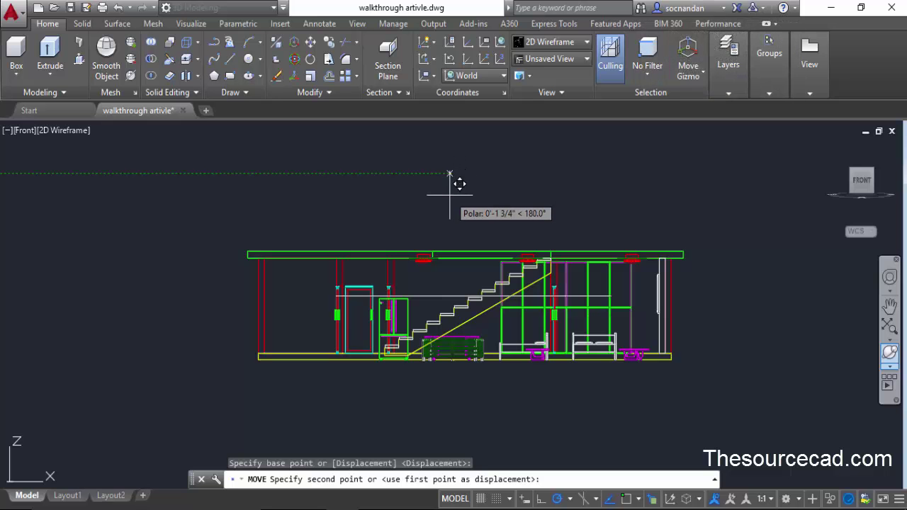
key("Escape")
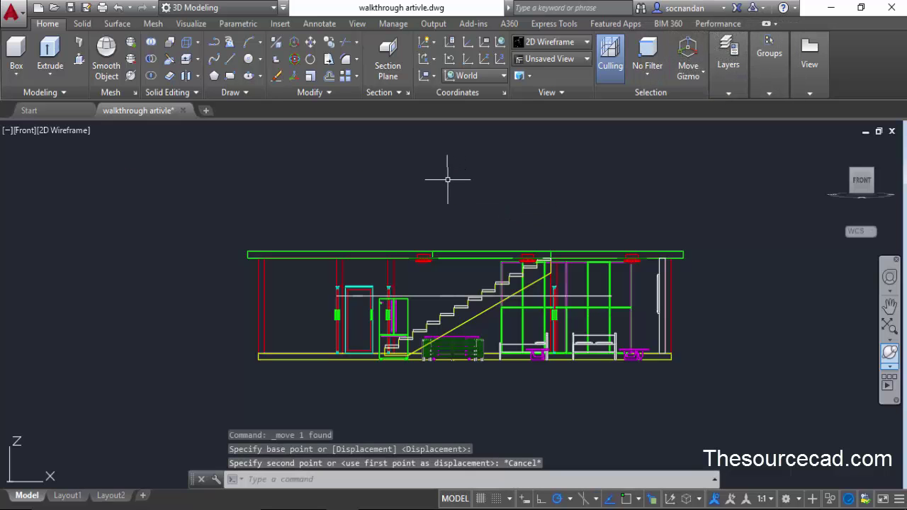
left_click(431, 77)
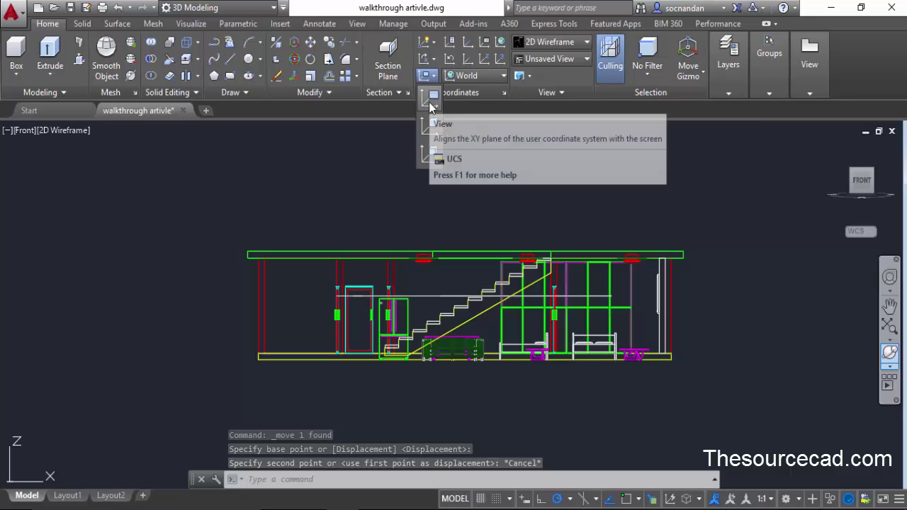
left_click(428, 101)
Step: Move the horizontal path line 2' downward
left_click(310, 44)
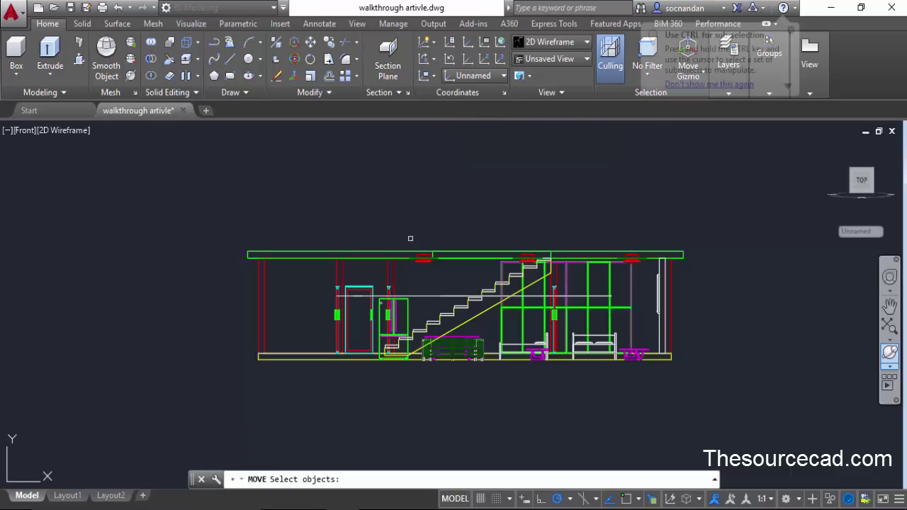
left_click(437, 293)
key("Return")
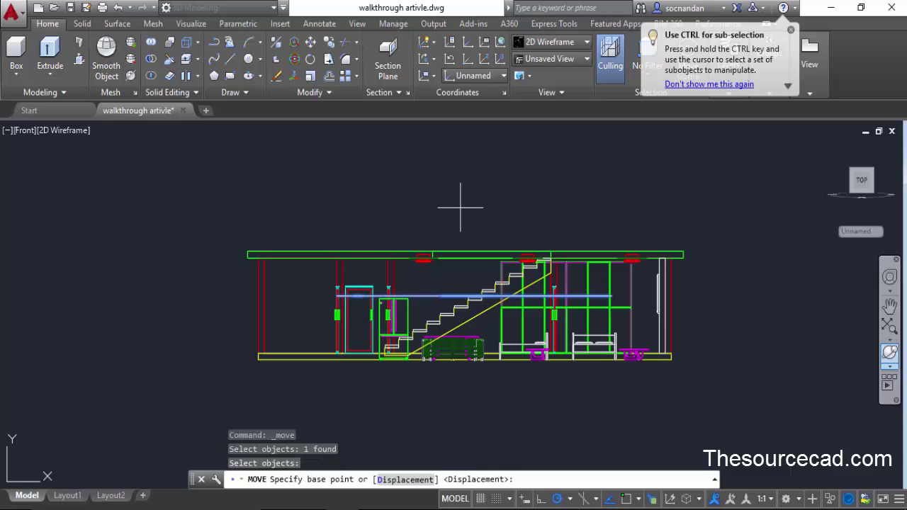
left_click(461, 198)
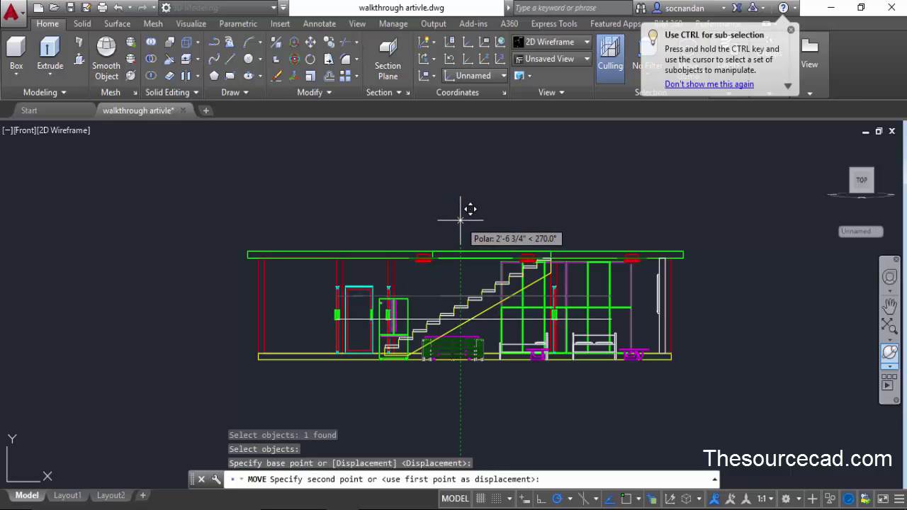
type("2'")
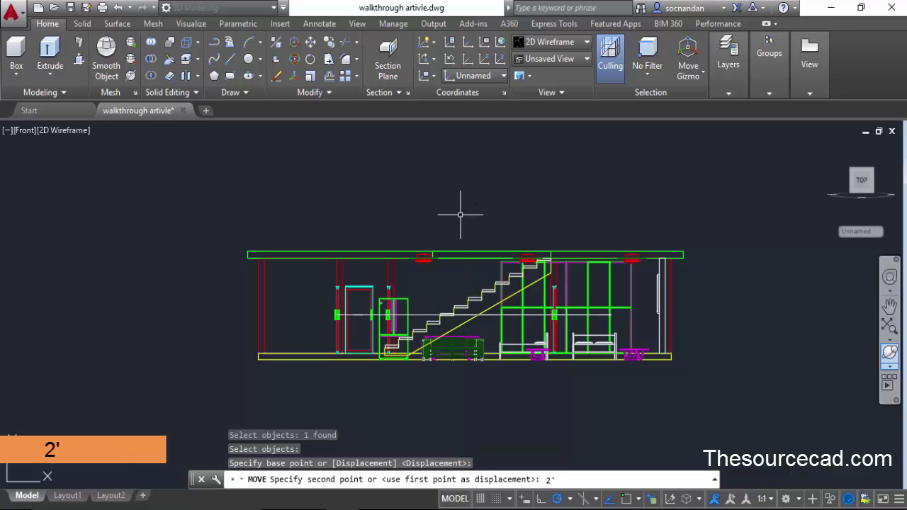
key("Return")
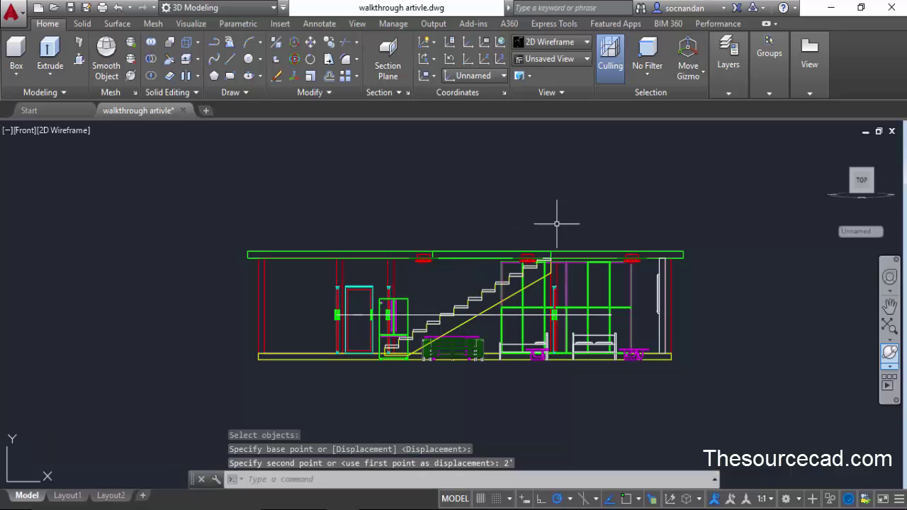
Step: Orbit to an angled overhead view and open the Motion Path Animation dialog
left_click(889, 352)
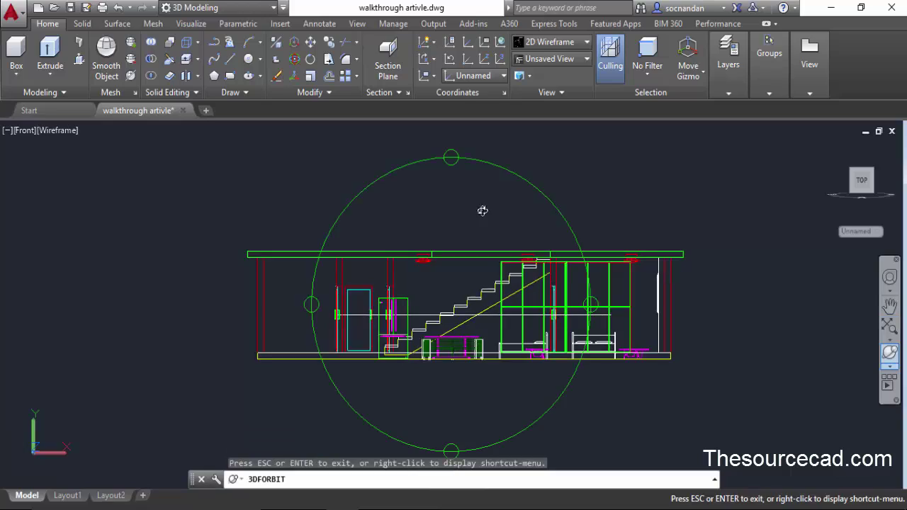
left_click_drag(446, 195, 399, 236)
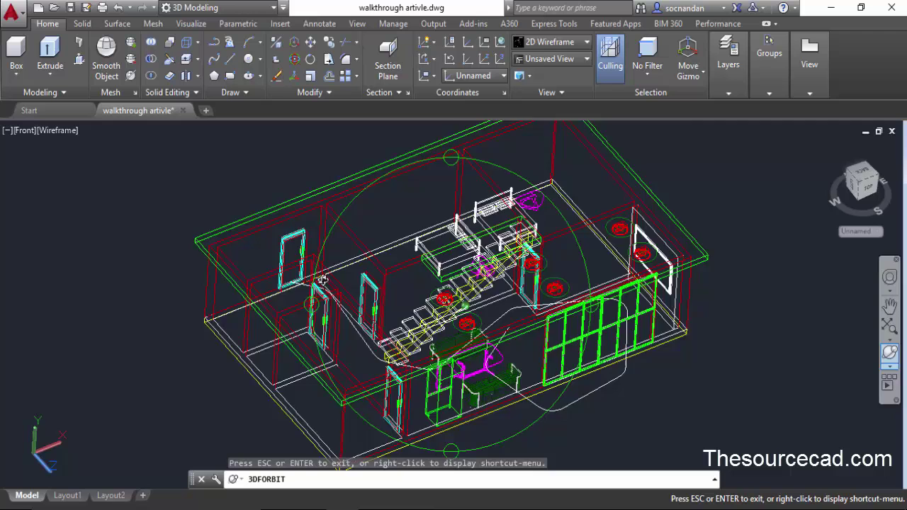
left_click_drag(323, 280, 337, 279)
right_click(518, 192)
left_click(531, 197)
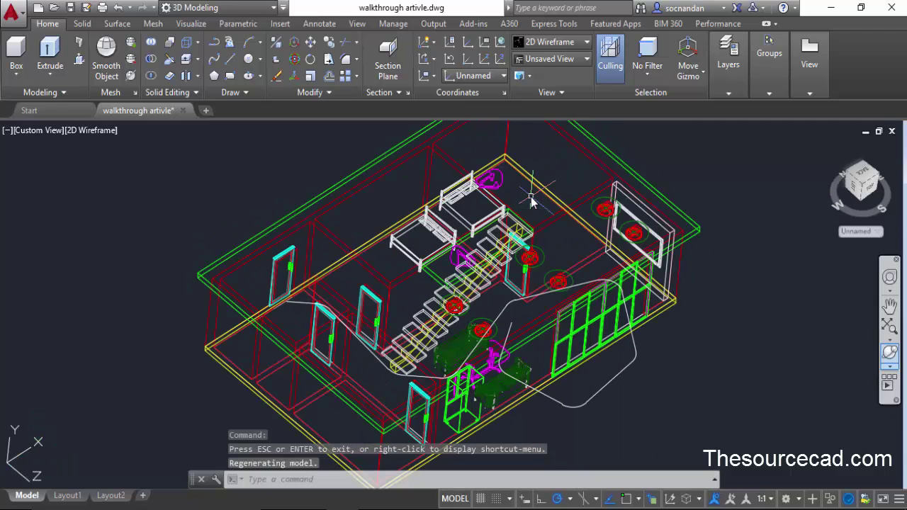
left_click(192, 23)
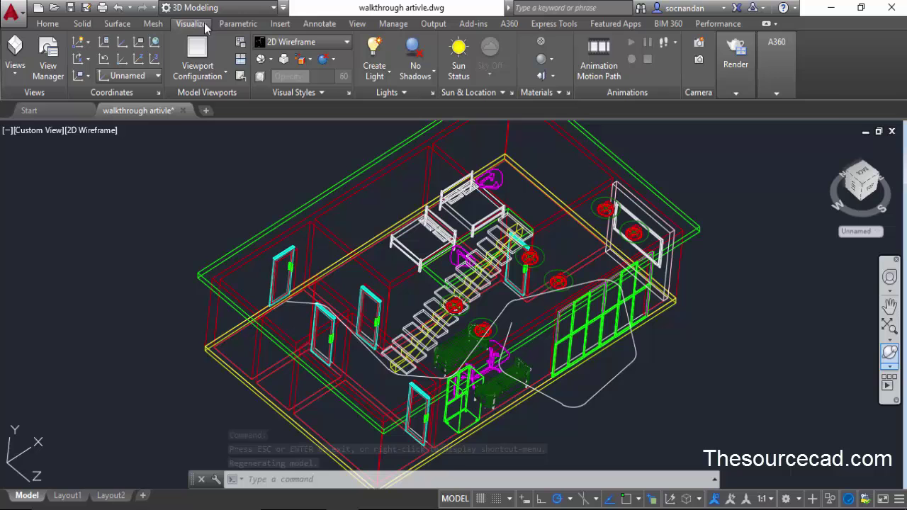
left_click(611, 71)
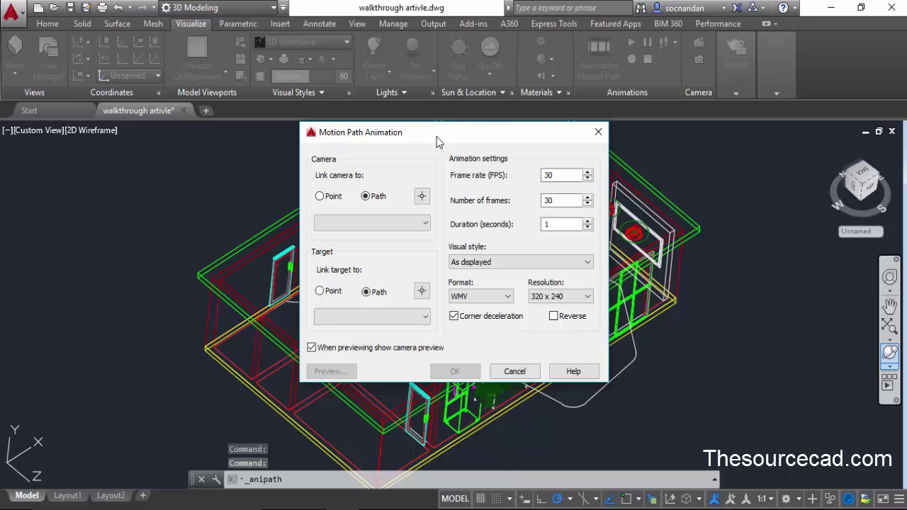
Step: Link the camera to the winding path line, naming it Path1
left_click_drag(437, 137, 172, 85)
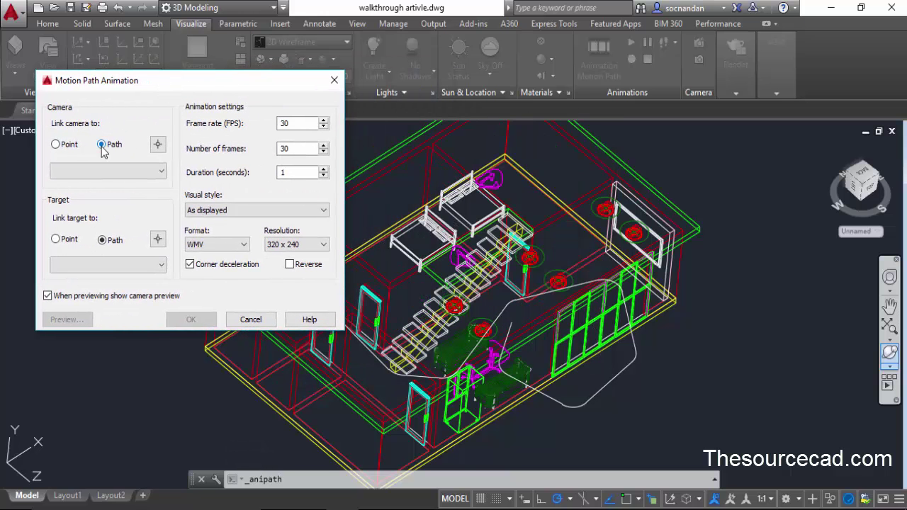
left_click(158, 145)
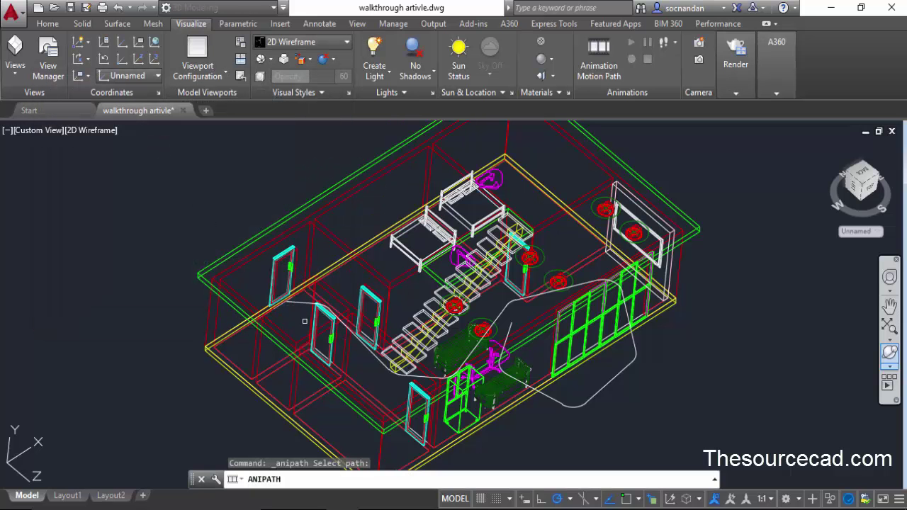
left_click(298, 307)
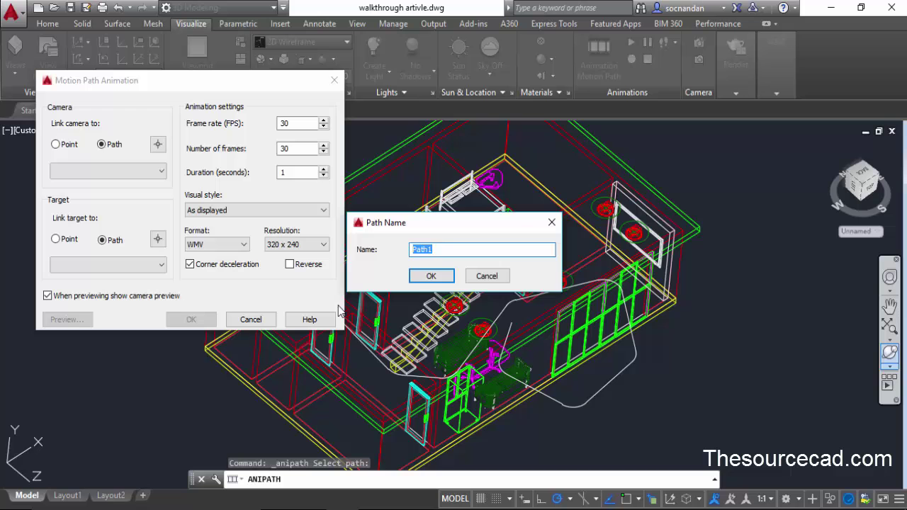
left_click(441, 253)
left_click(446, 278)
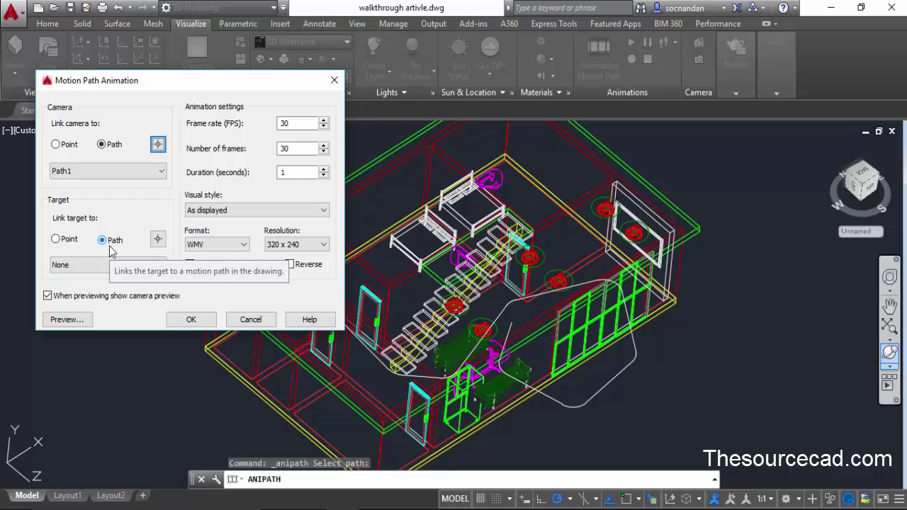
Step: Link the camera target to the path, naming it Path2
left_click(158, 241)
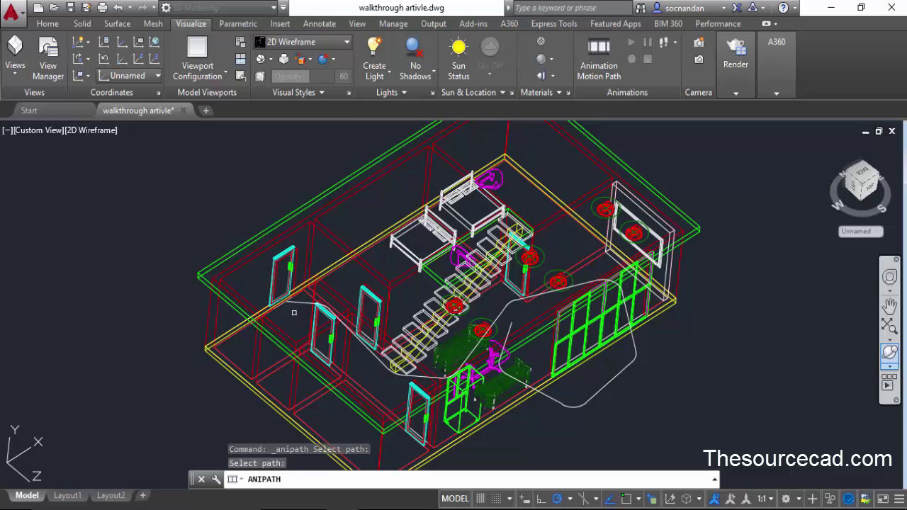
left_click(297, 306)
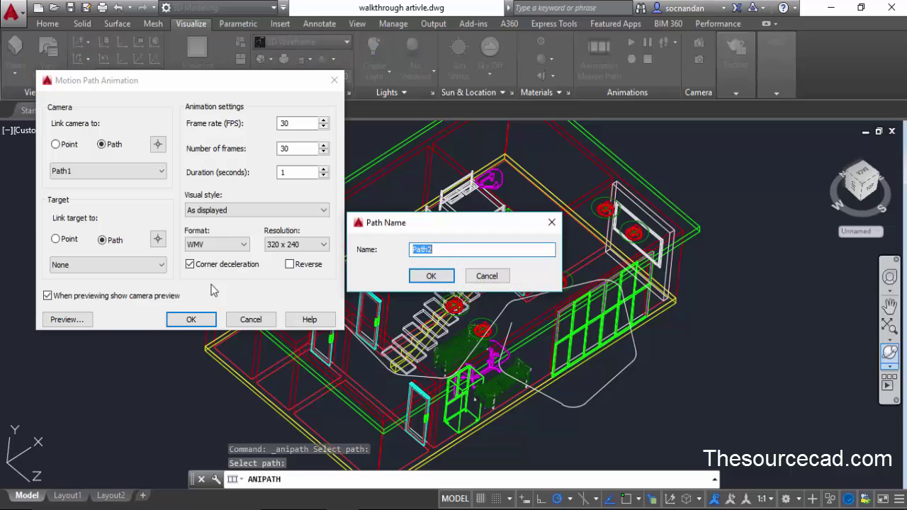
left_click(430, 276)
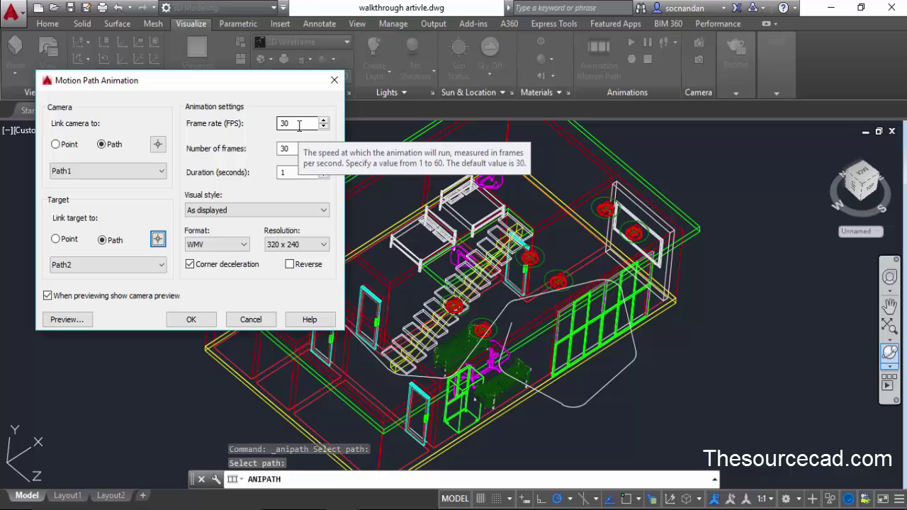
Step: Set frame rate to 15, number of frames to 15, and duration to 30 seconds
left_click_drag(299, 125, 274, 124)
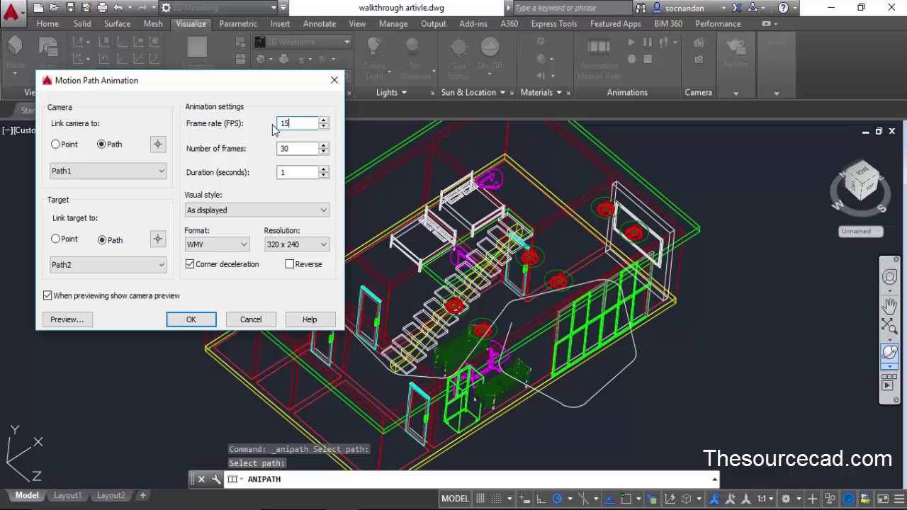
double_click(288, 149)
type("15")
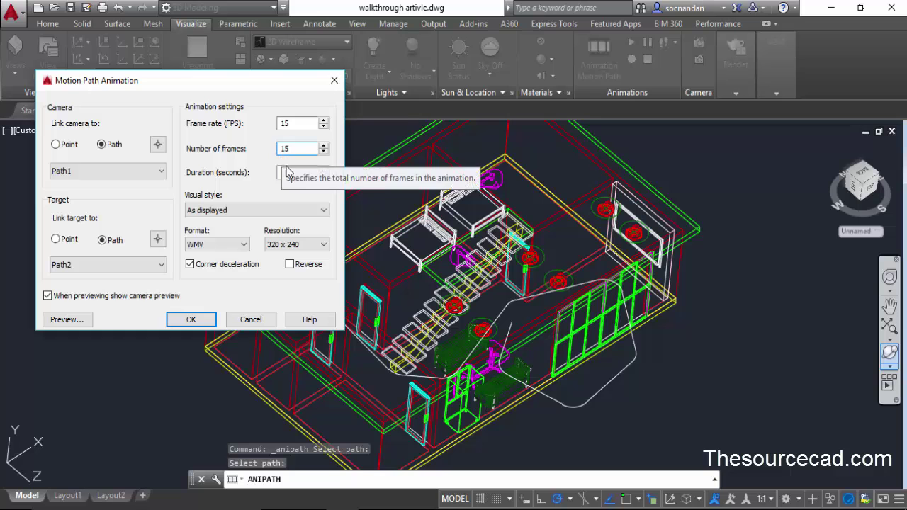
left_click(286, 175)
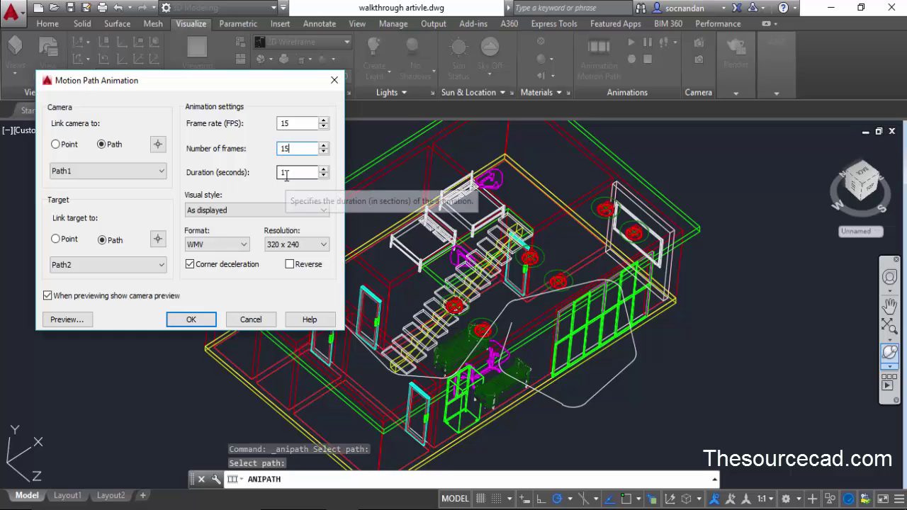
left_click_drag(286, 174, 276, 177)
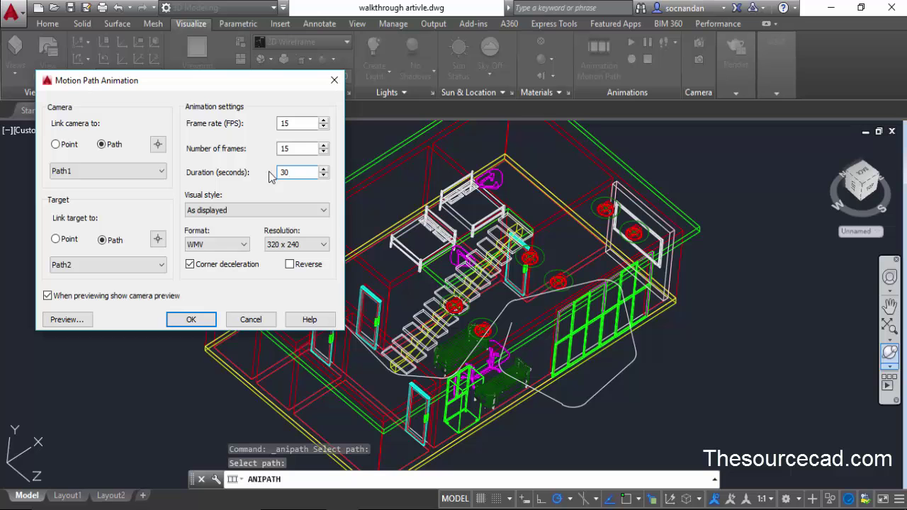
Step: Commit the 30-second duration, choose the Shaded visual style, and keep WMV format
left_click(298, 148)
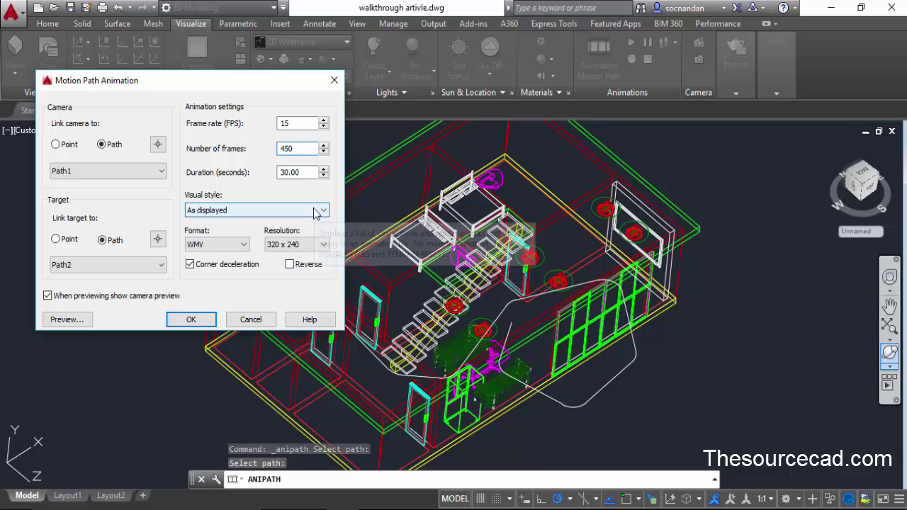
left_click(316, 212)
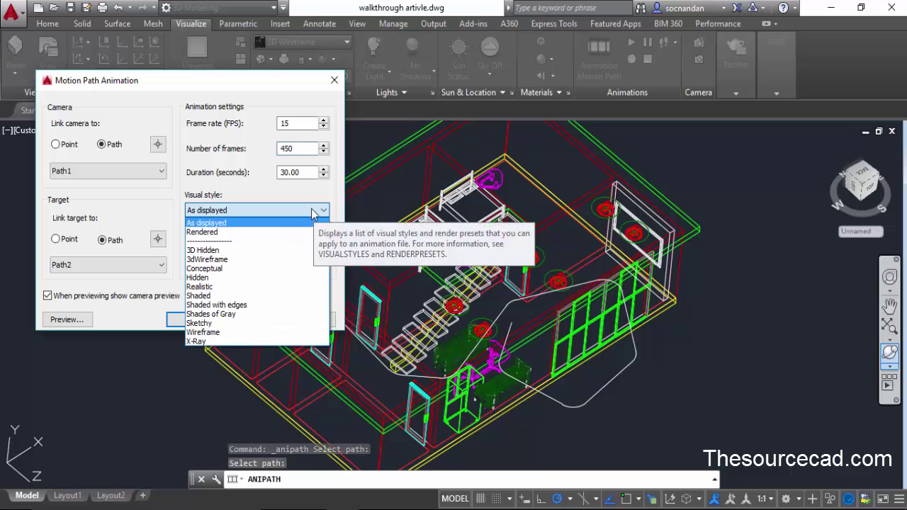
left_click(204, 297)
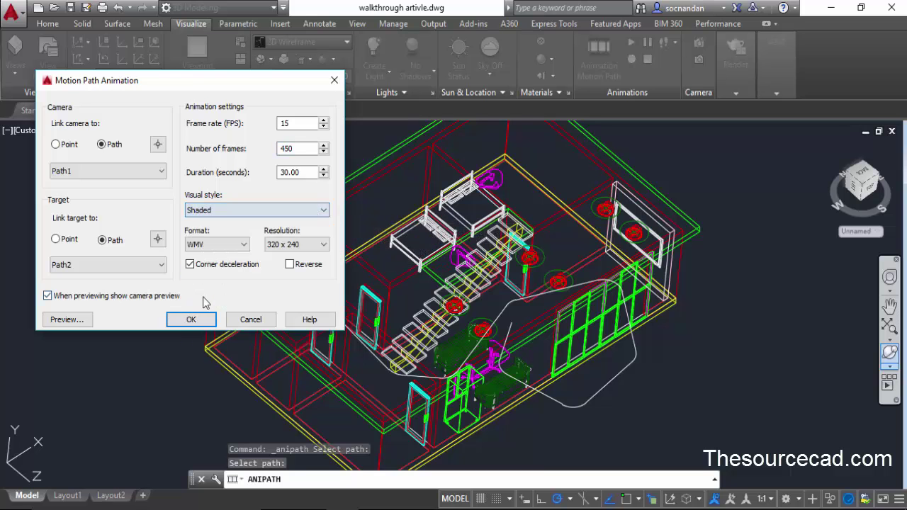
left_click(228, 248)
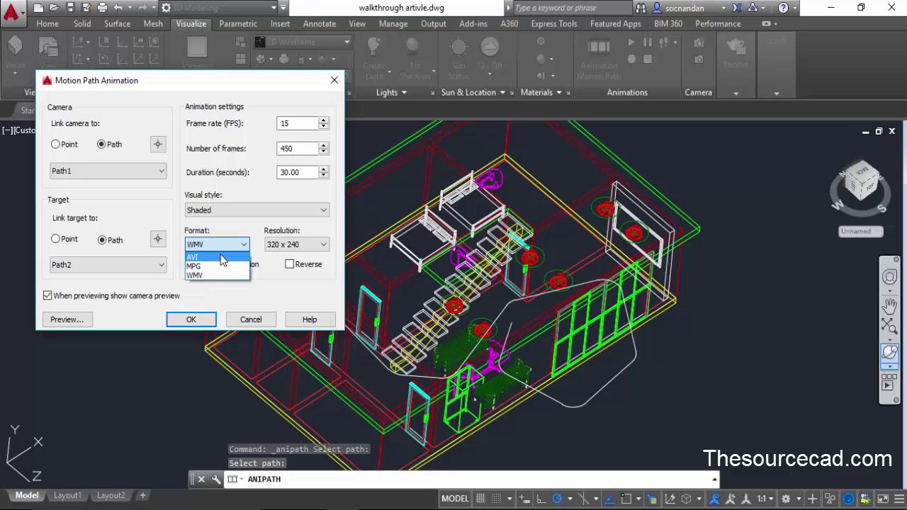
left_click(239, 243)
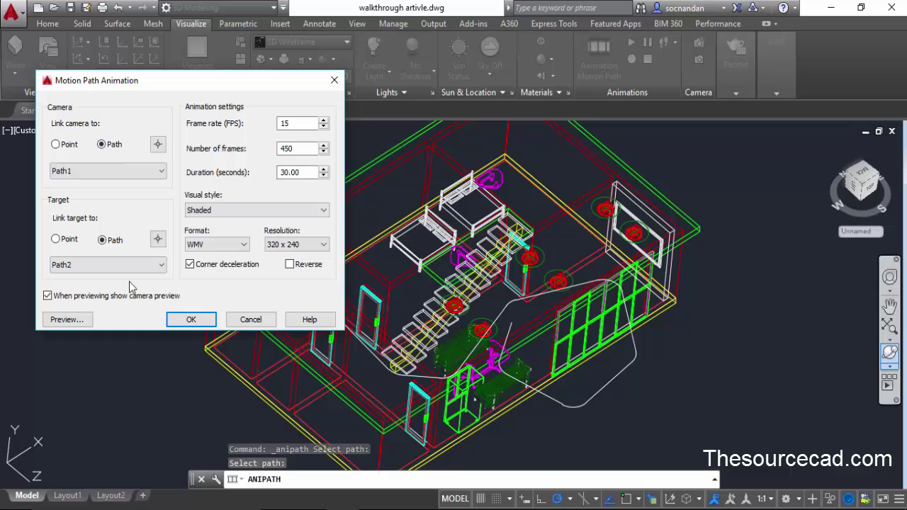
Step: Preview the camera walkthrough in the Realistic visual style and play it
left_click(67, 320)
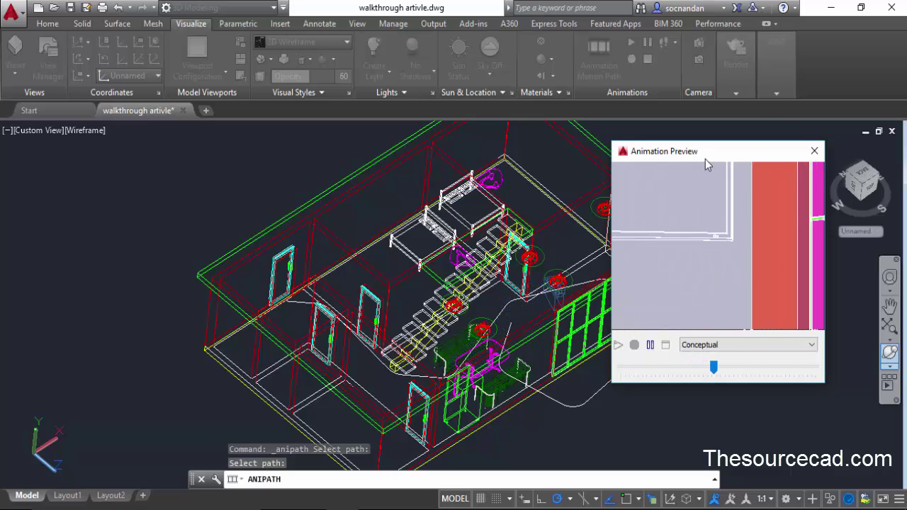
left_click_drag(705, 159, 272, 161)
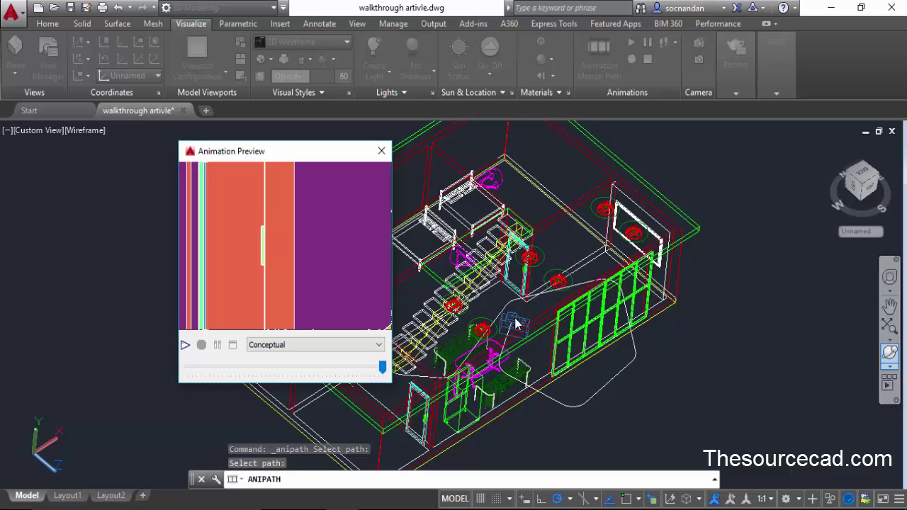
left_click(377, 345)
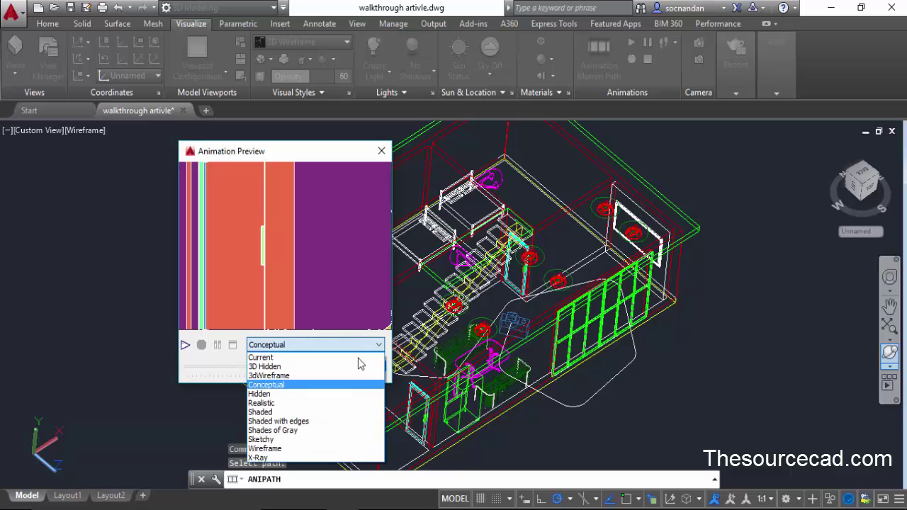
left_click(276, 403)
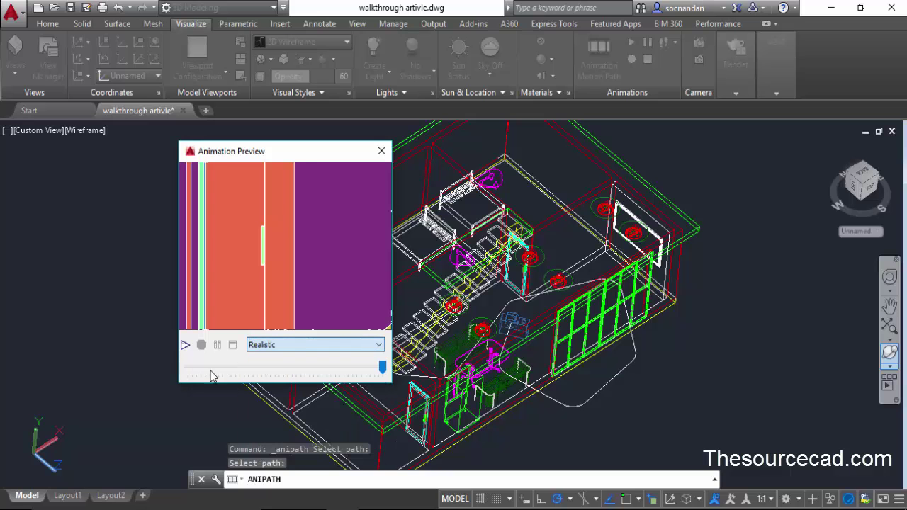
left_click(184, 347)
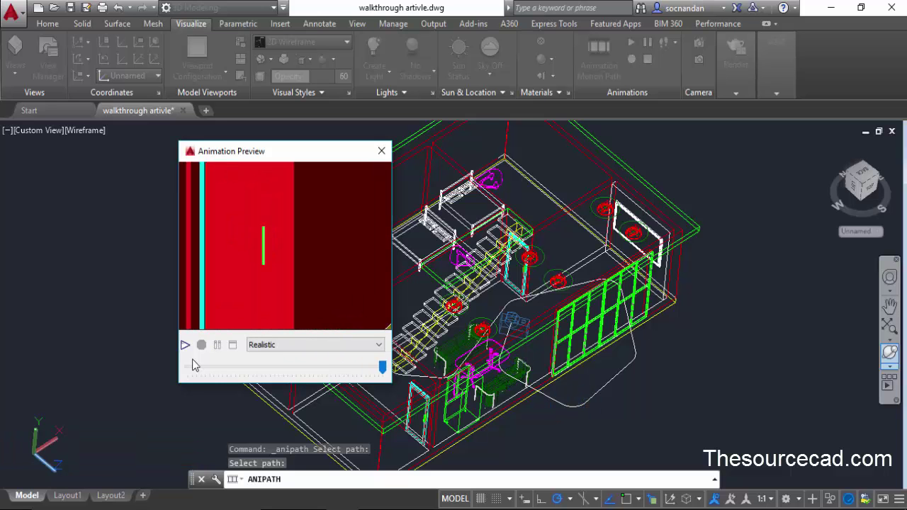
Step: Lengthen the walkthrough to 50 seconds and preview it in the Conceptual visual style
left_click(382, 152)
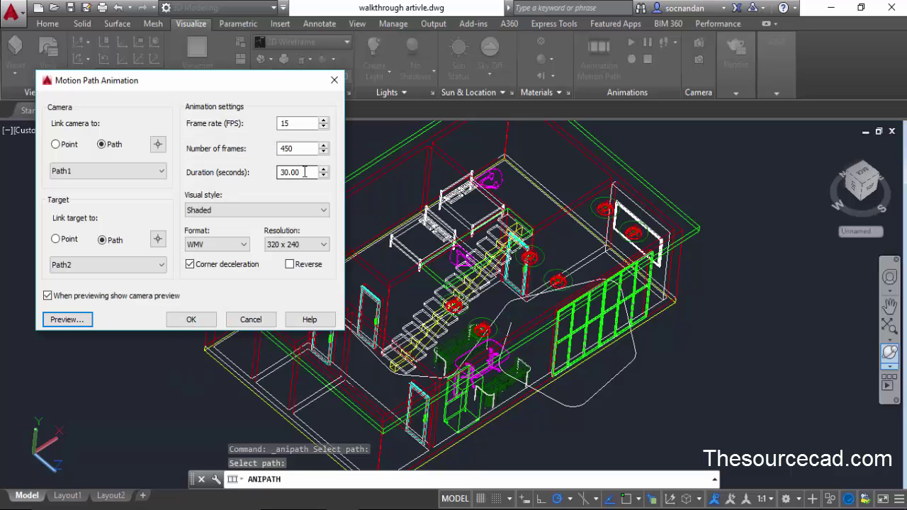
left_click_drag(306, 174, 278, 175)
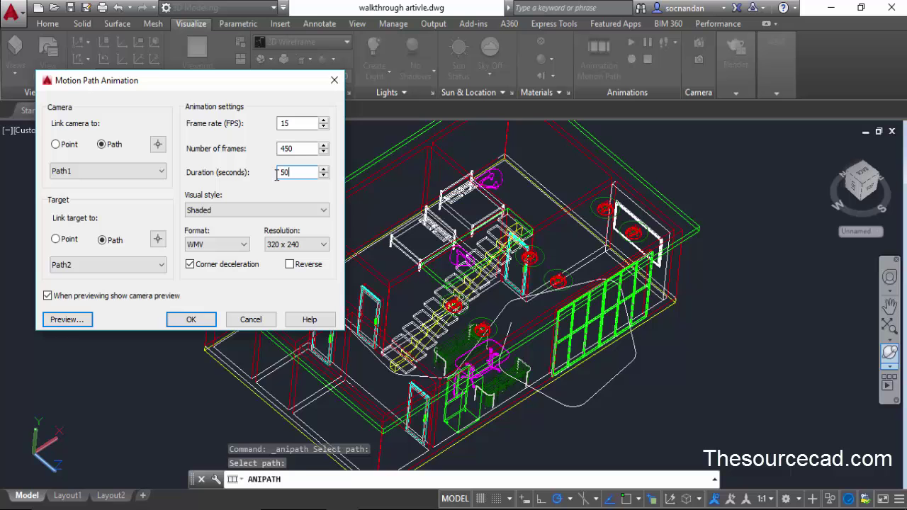
type("50")
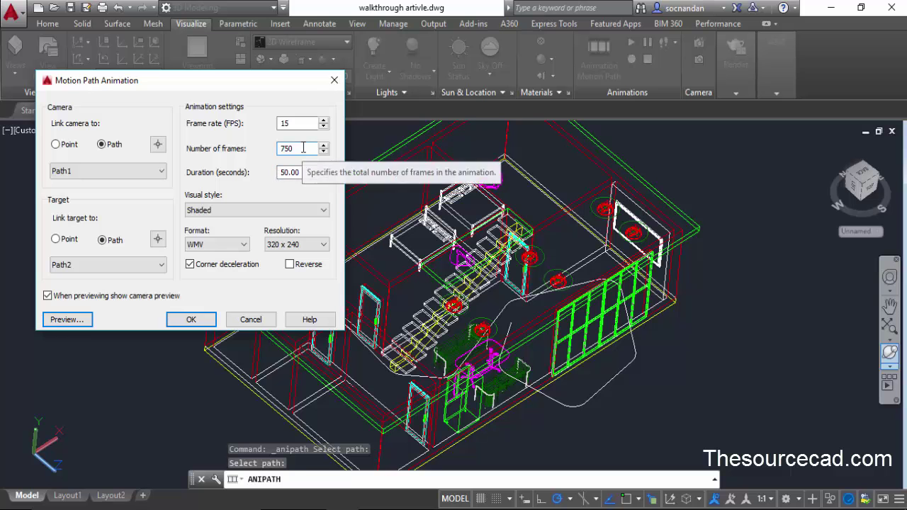
left_click(72, 319)
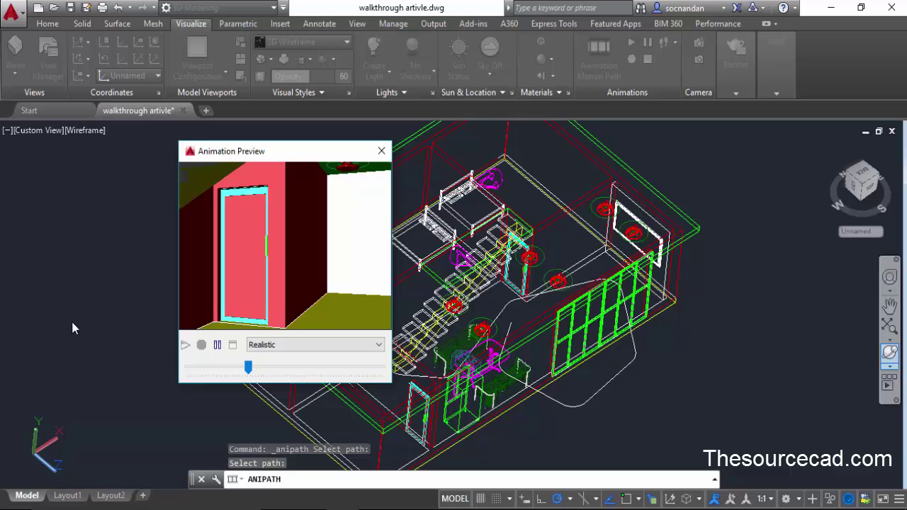
left_click(280, 346)
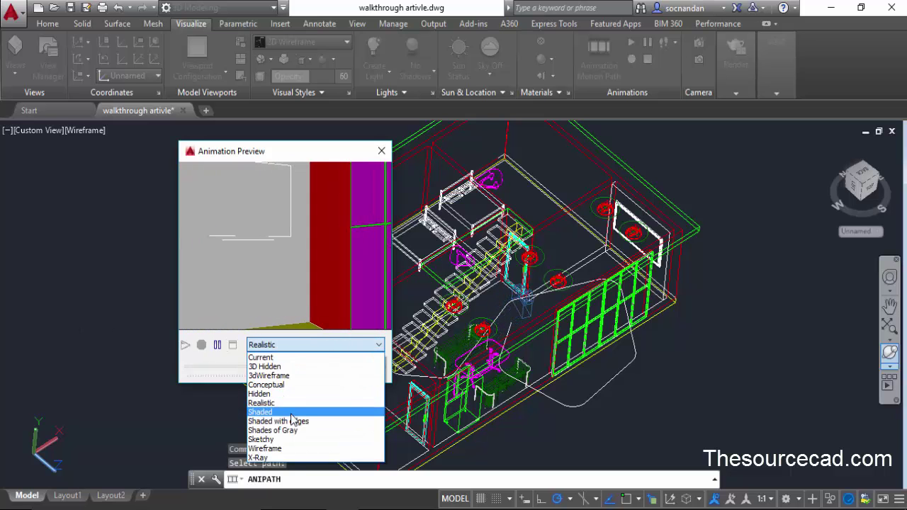
left_click(297, 385)
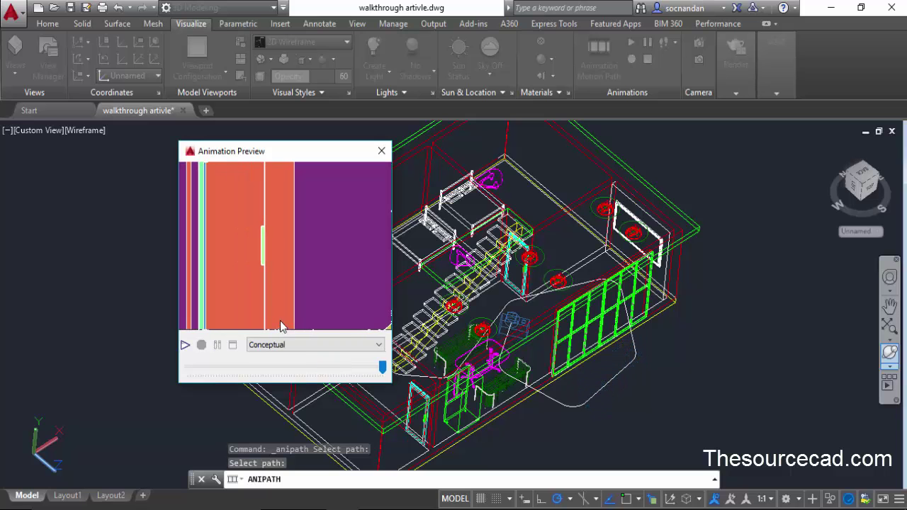
Step: Set the animation to the Realistic visual style with a 30-second duration and accept it
left_click(380, 153)
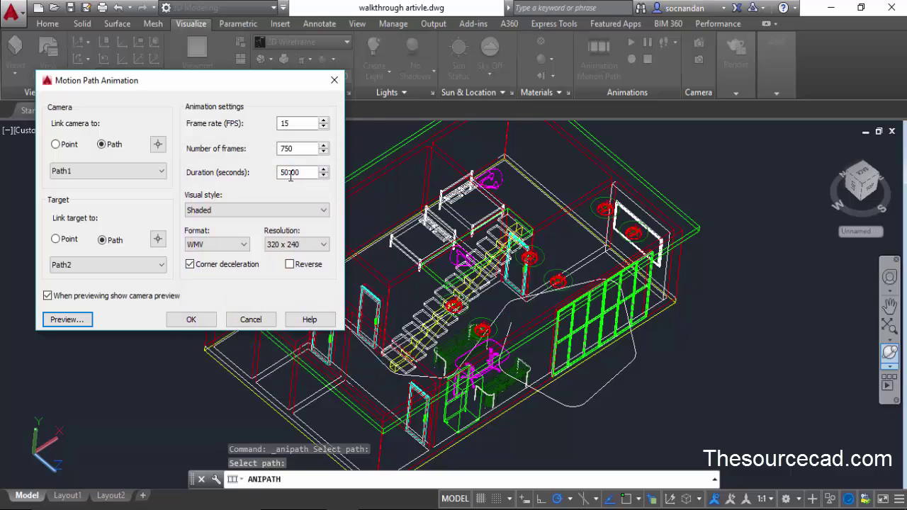
left_click(223, 212)
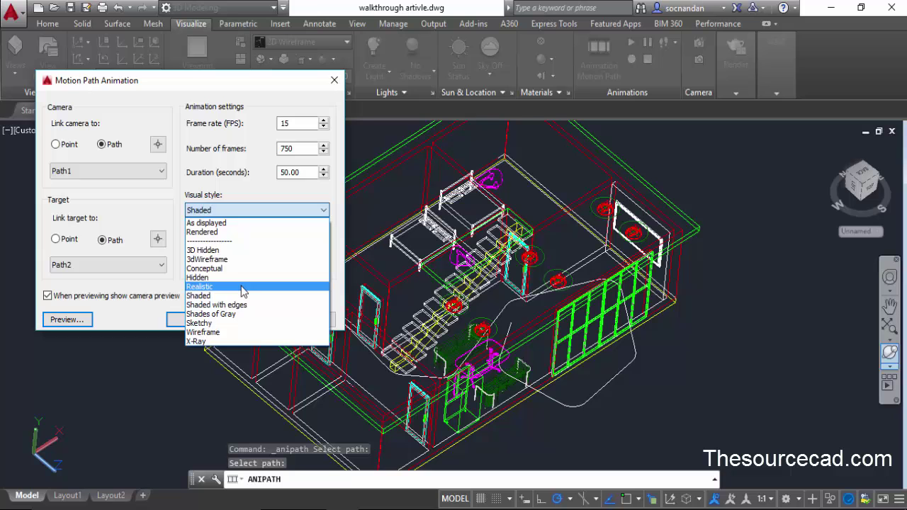
left_click(242, 290)
key("shift+Tab")
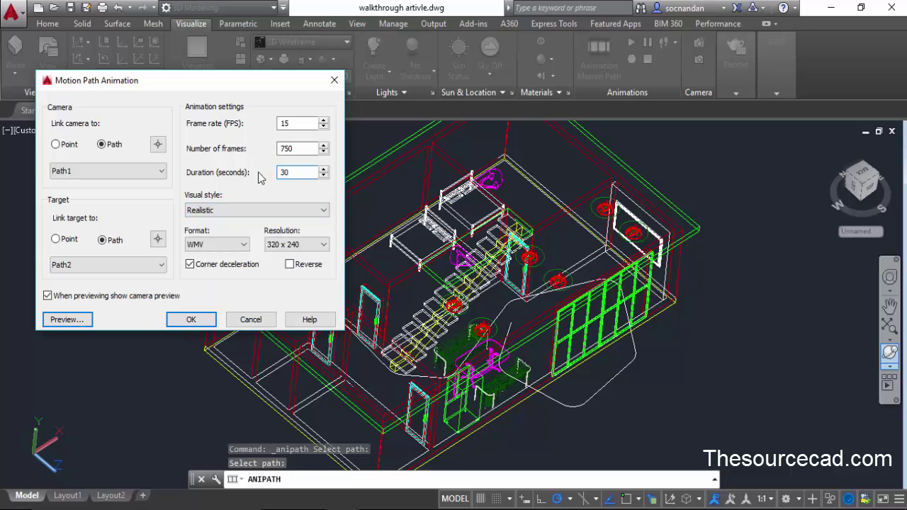
left_click(204, 319)
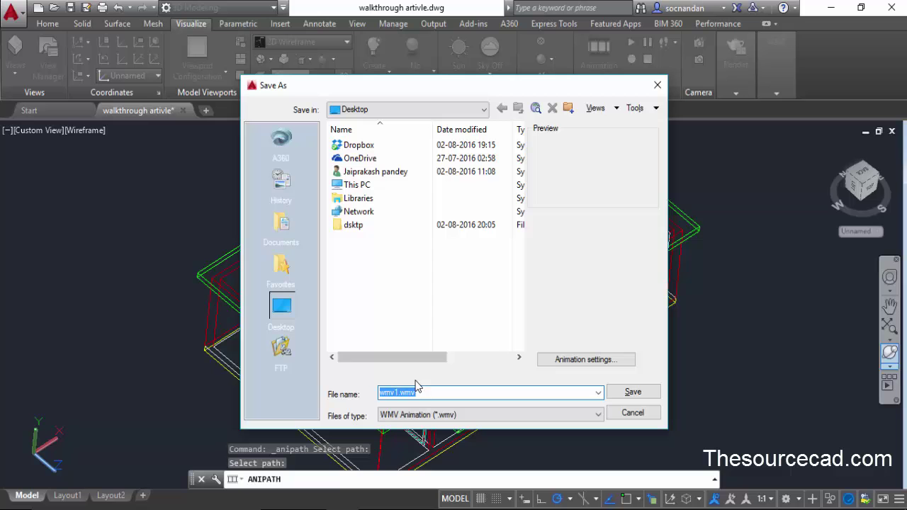
Step: Save the video to the Desktop as 'walkthrough' to start rendering it
left_click(432, 395)
key("shift+Left")
key("shift+Left")
key("shift+Left")
key("shift+Left")
key("shift+Left")
key("shift+Left")
type("walkthrough")
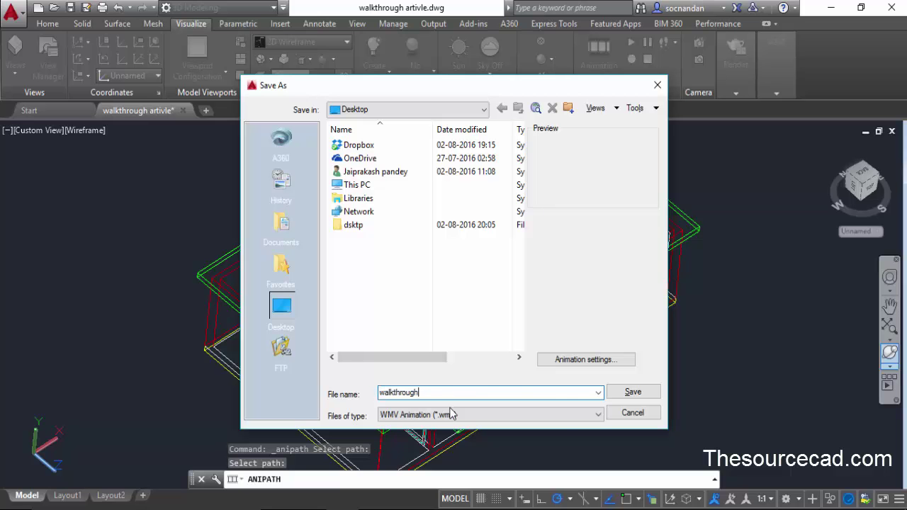
left_click(631, 393)
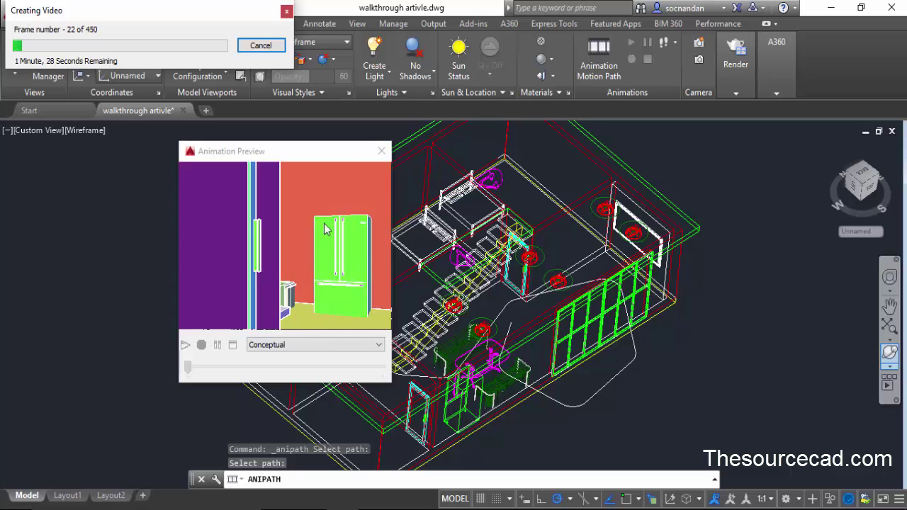
left_click_drag(309, 153, 174, 157)
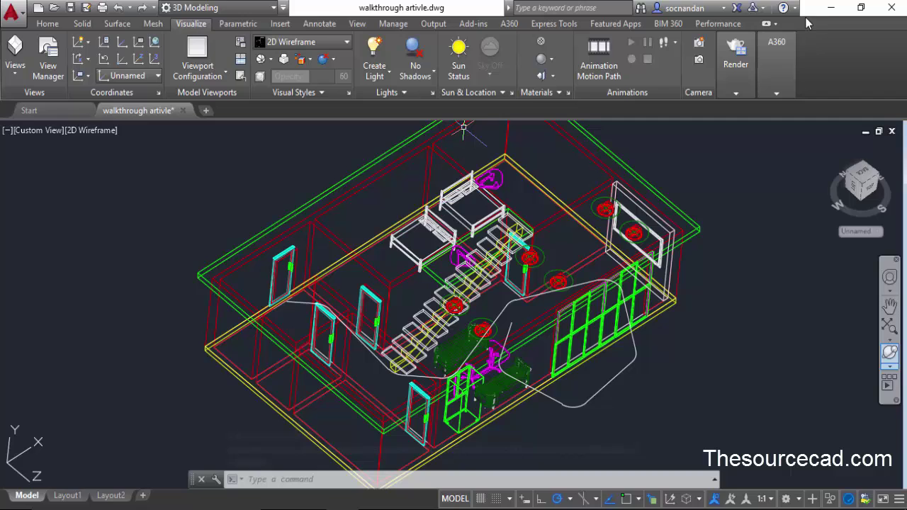
Step: Play the walkthrough video from the desktop in Films & TV
left_click(833, 8)
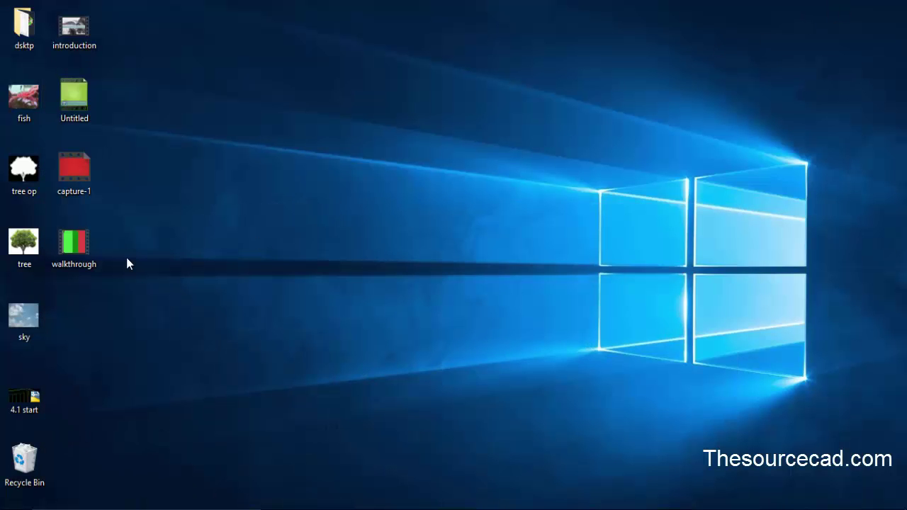
left_click(76, 247)
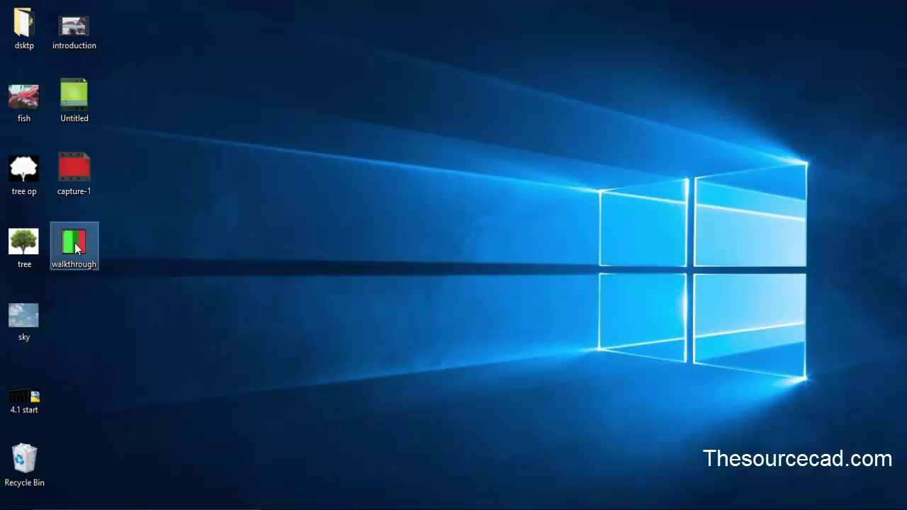
right_click(75, 248)
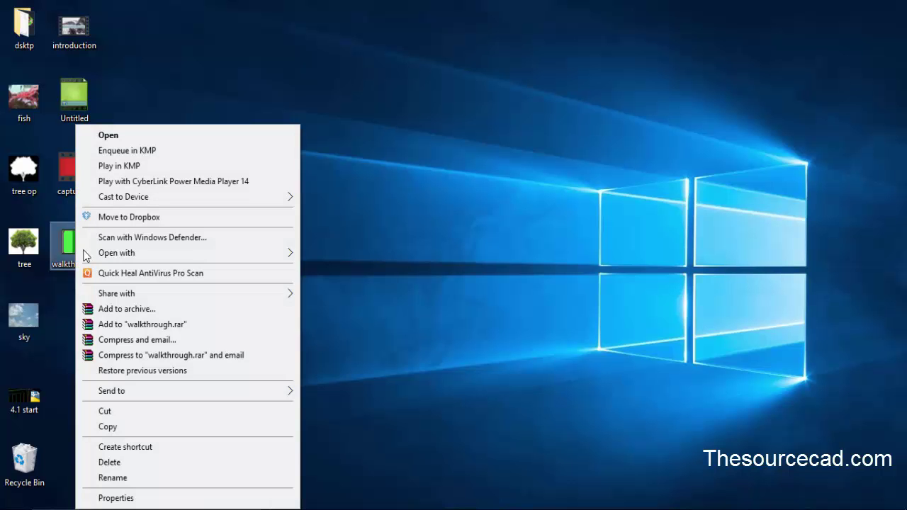
mouse_move(146, 253)
left_click(313, 253)
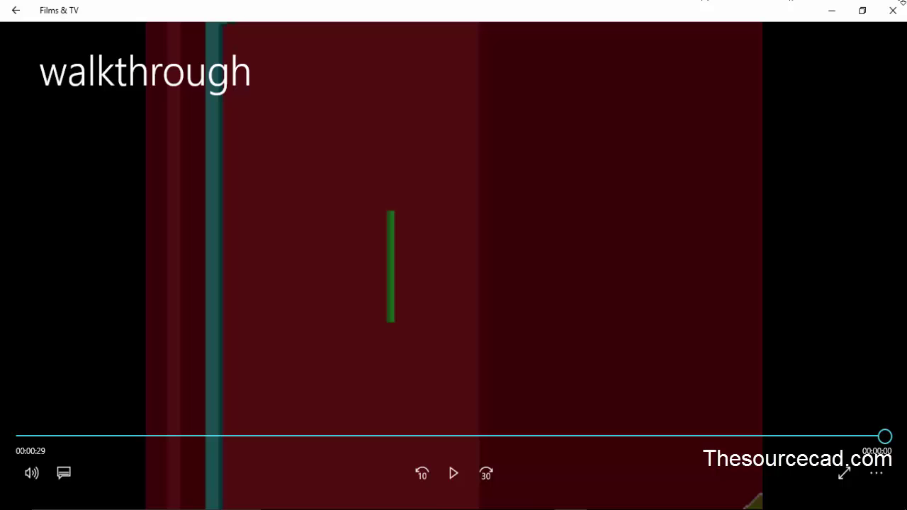
Step: Close the Films & TV video player
left_click(894, 8)
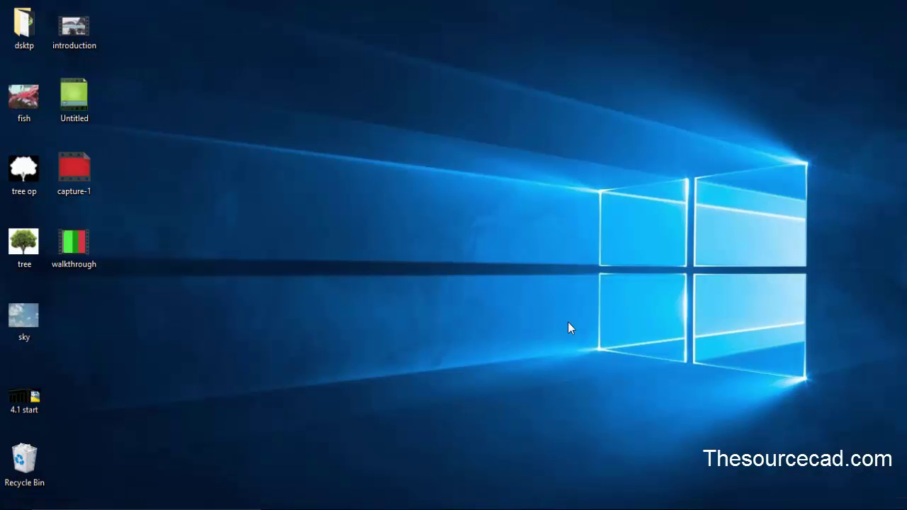